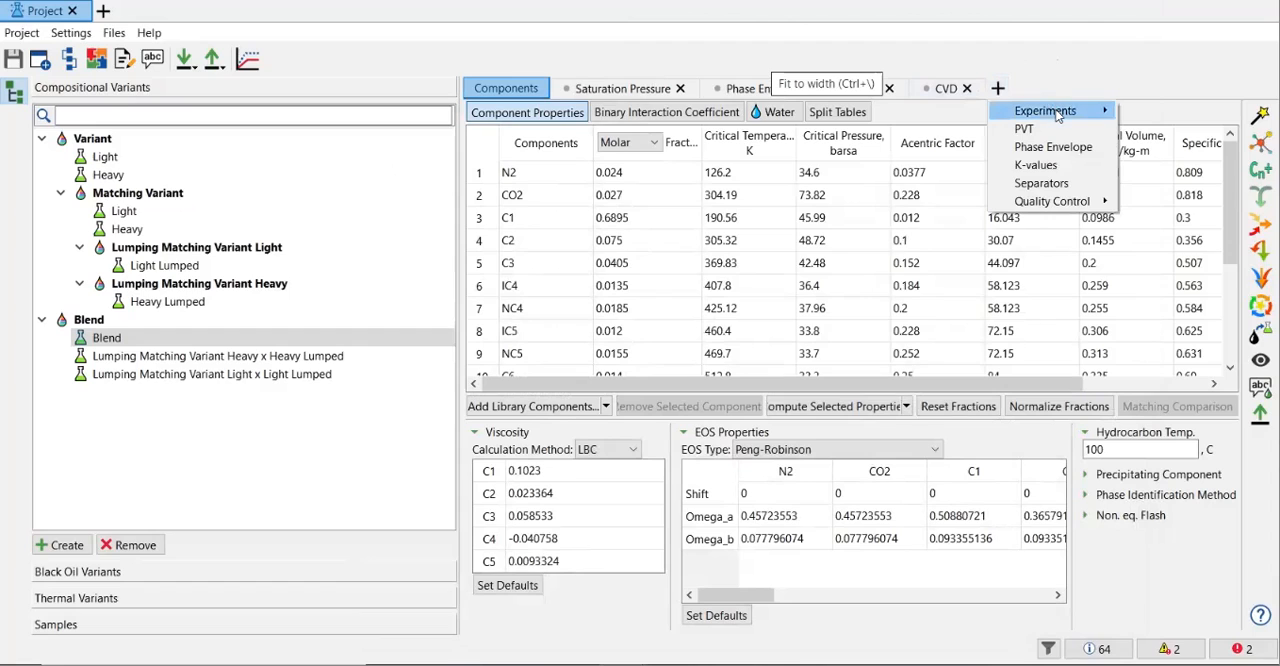
Step: Add a Grading Test experiment for the Blend variant and name its tab Grading Test
mouse_move(1058, 114)
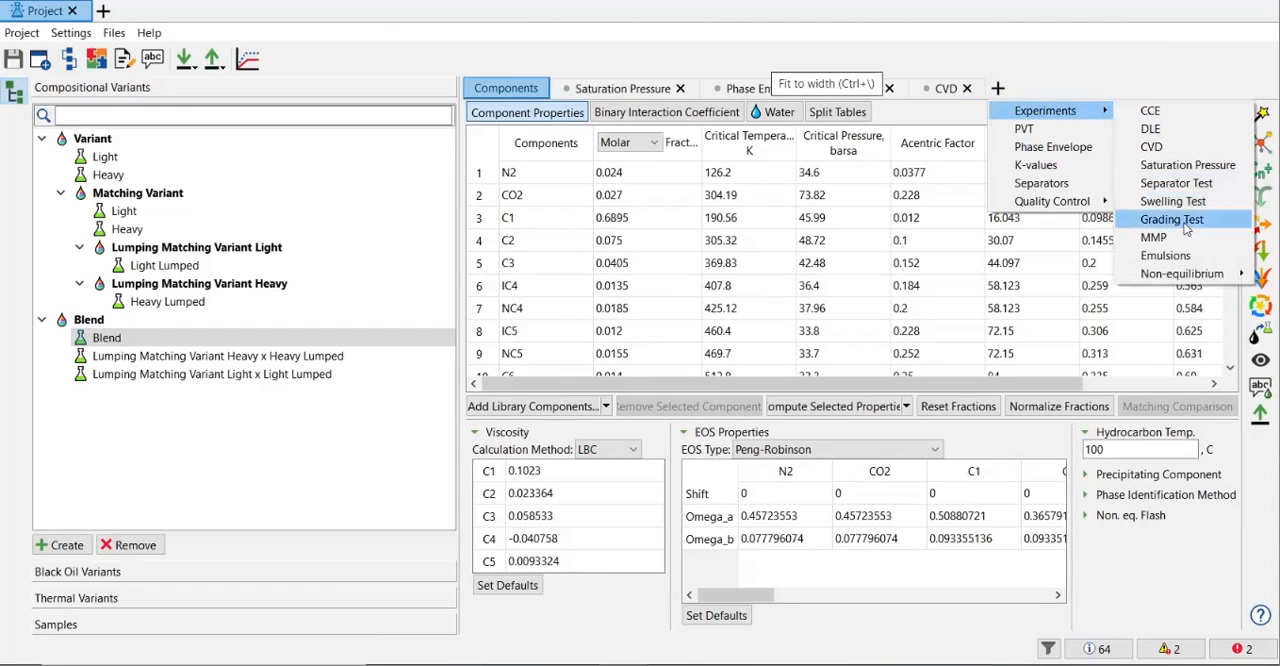
click(1186, 228)
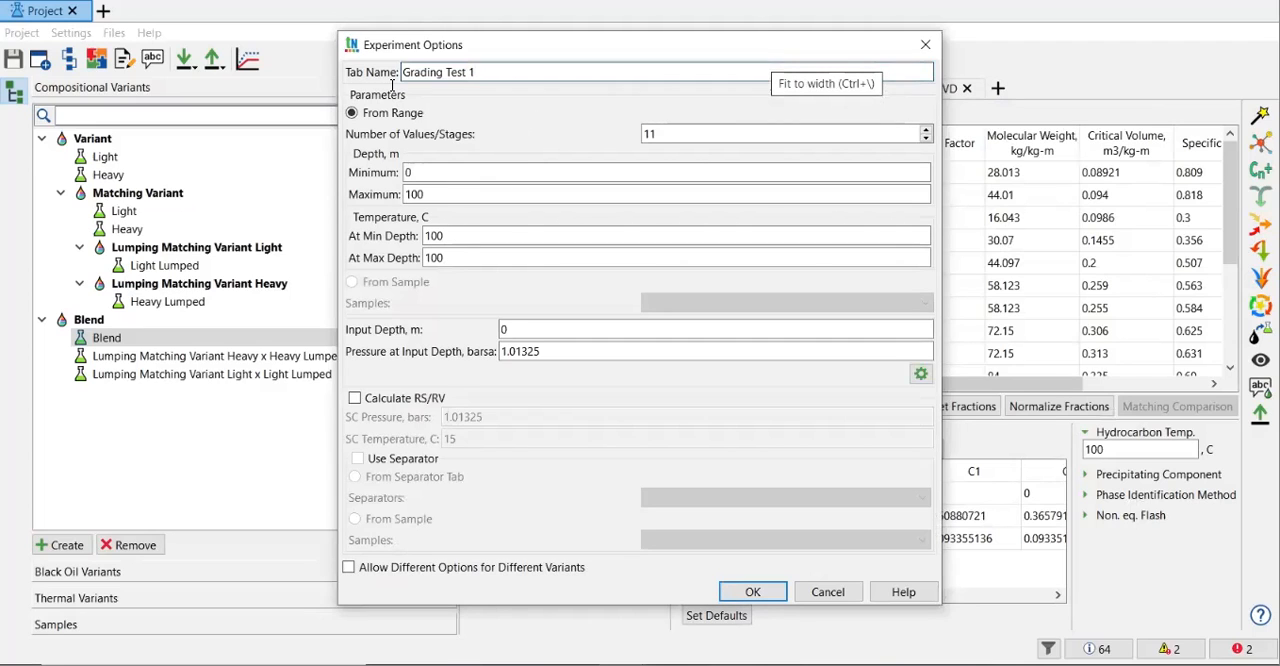
drag(378, 45, 336, 55)
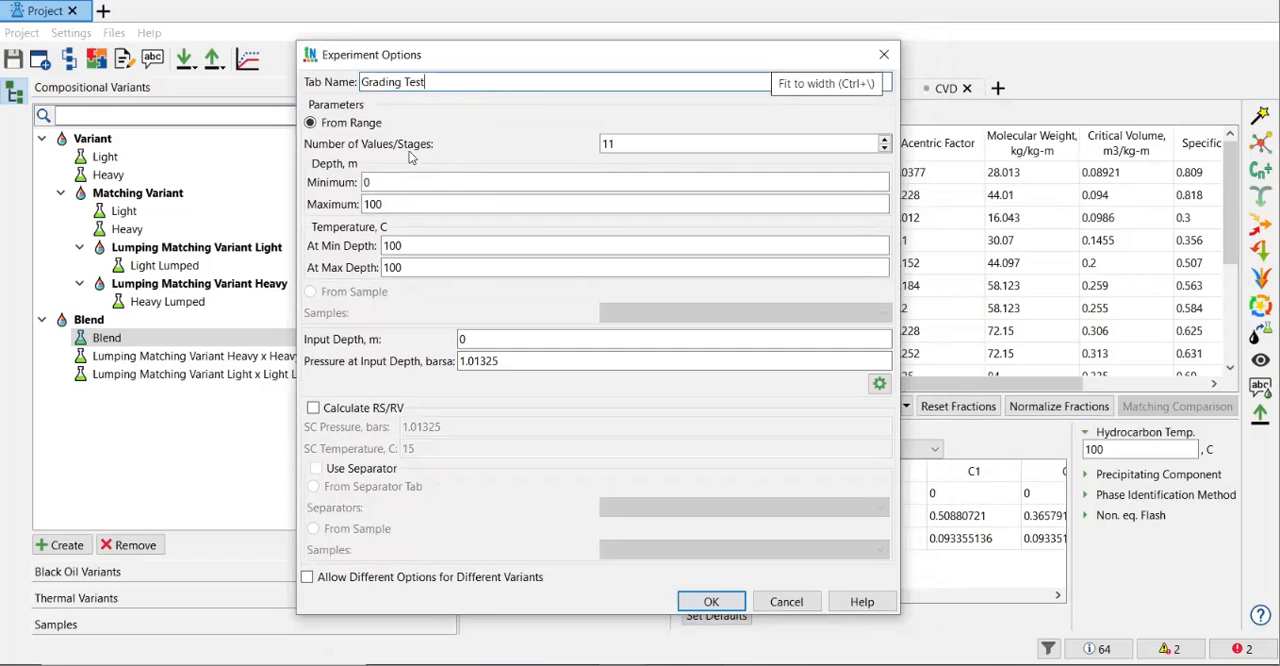
Step: Set the depth range to 2000–2100 m, with temperatures of 100 C at minimum depth and 104 C at maximum depth
click(390, 184)
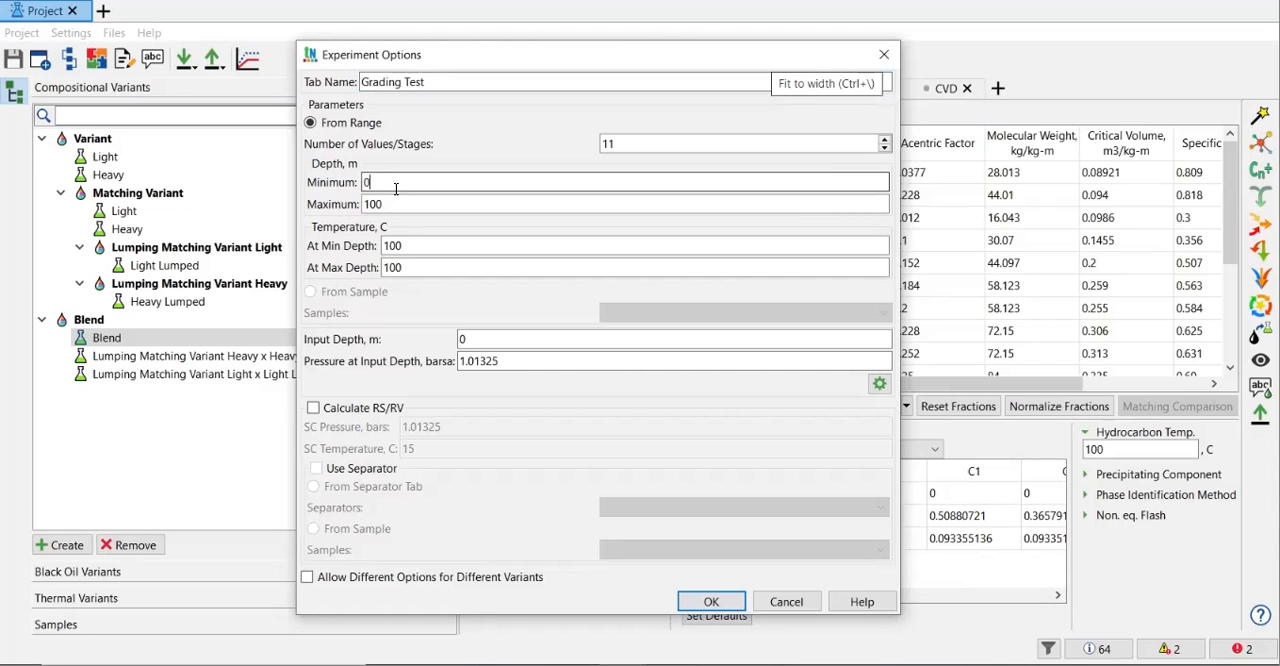
key(BackSpace)
text(2000)
key(Tab)
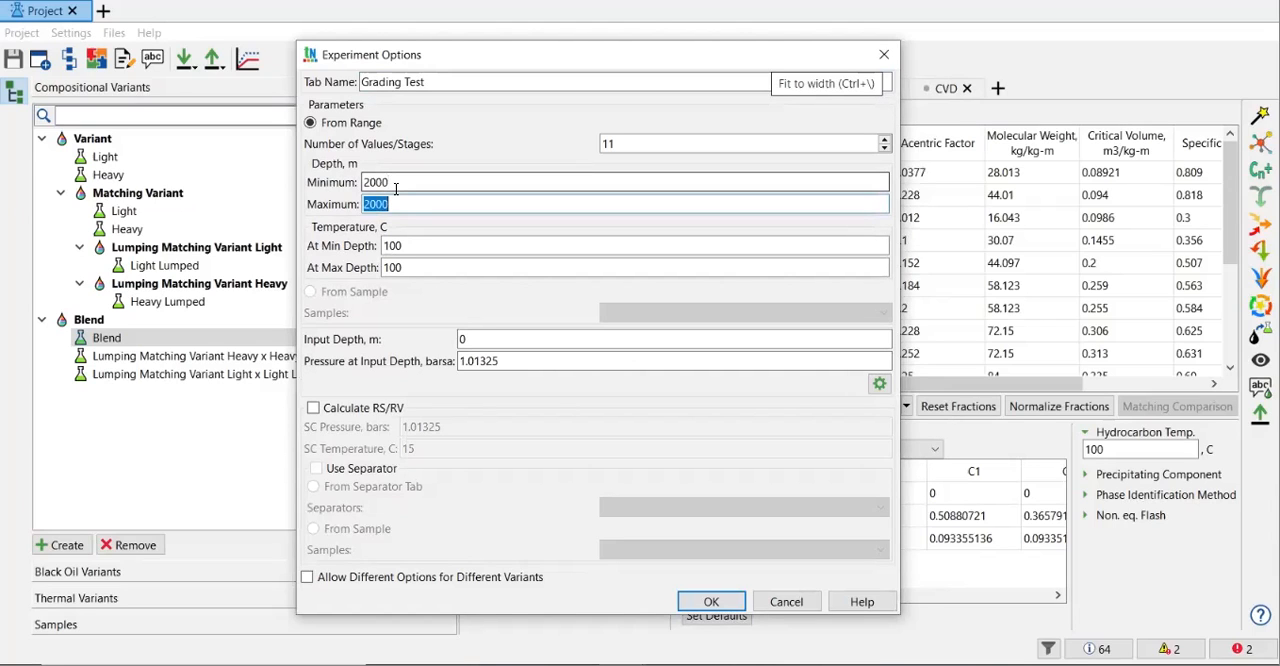
text(2100)
key(Tab)
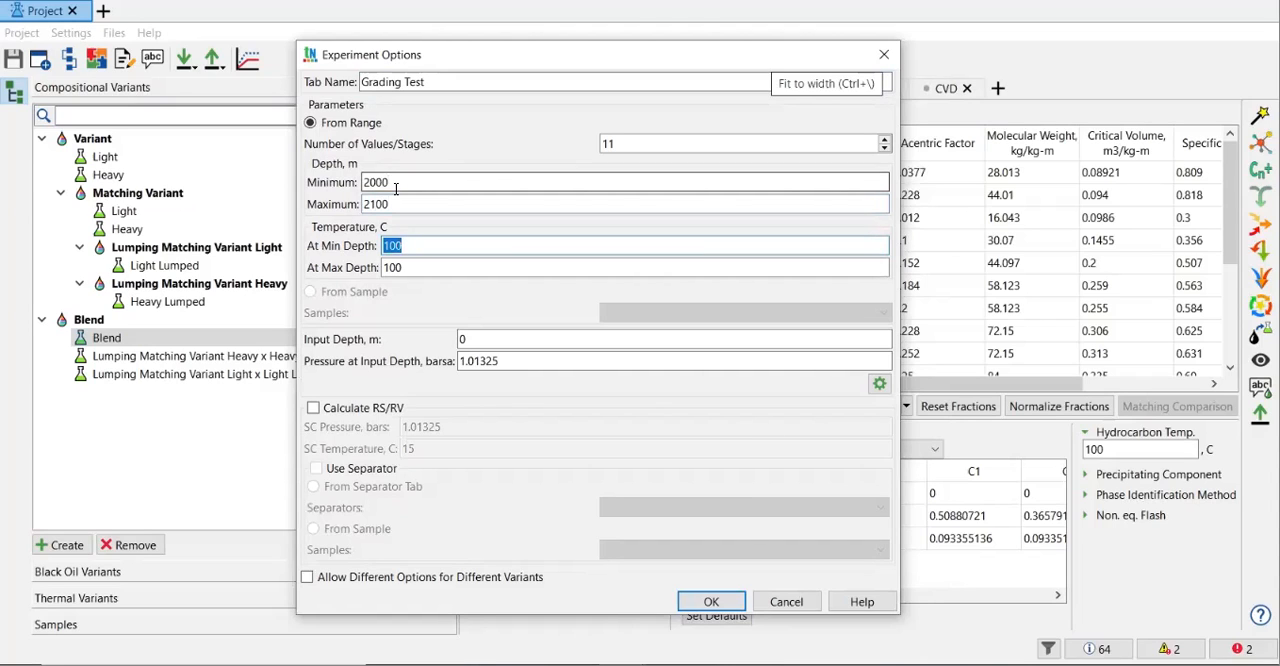
text(100)
key(Tab)
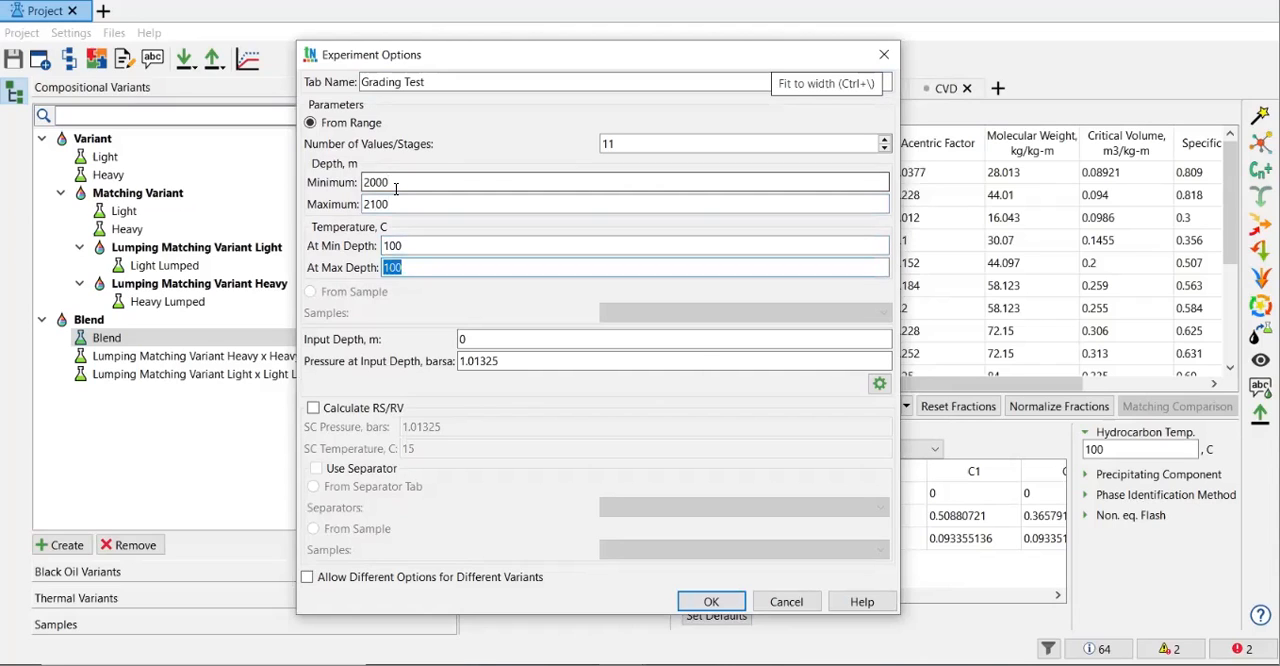
text(104)
key(Tab)
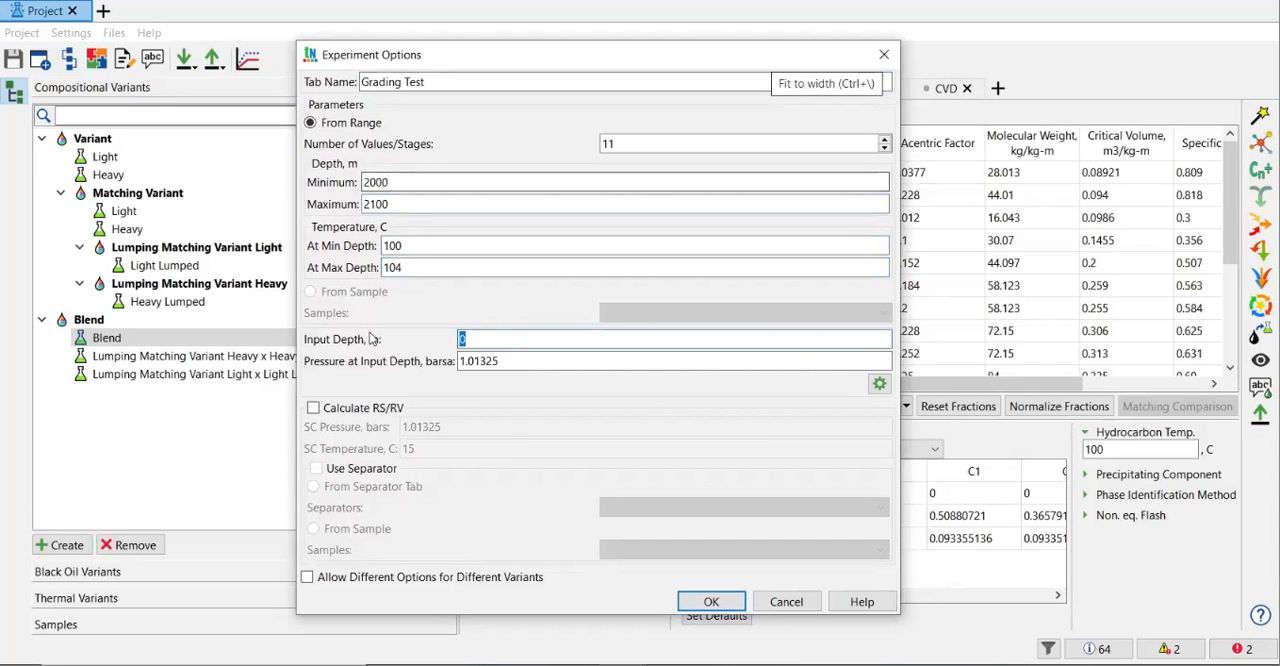
Step: Set the input depth to 2000 m and the pressure at input depth to 600 barsa
click(515, 341)
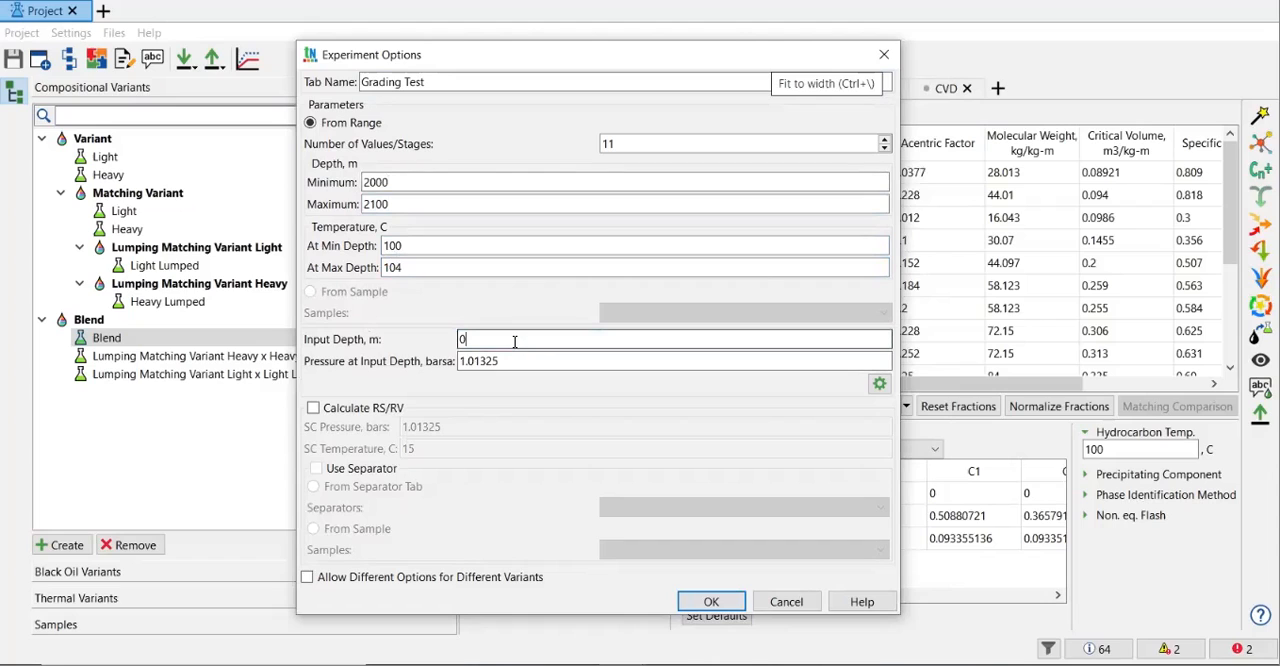
key(BackSpace)
text(2000)
key(Tab)
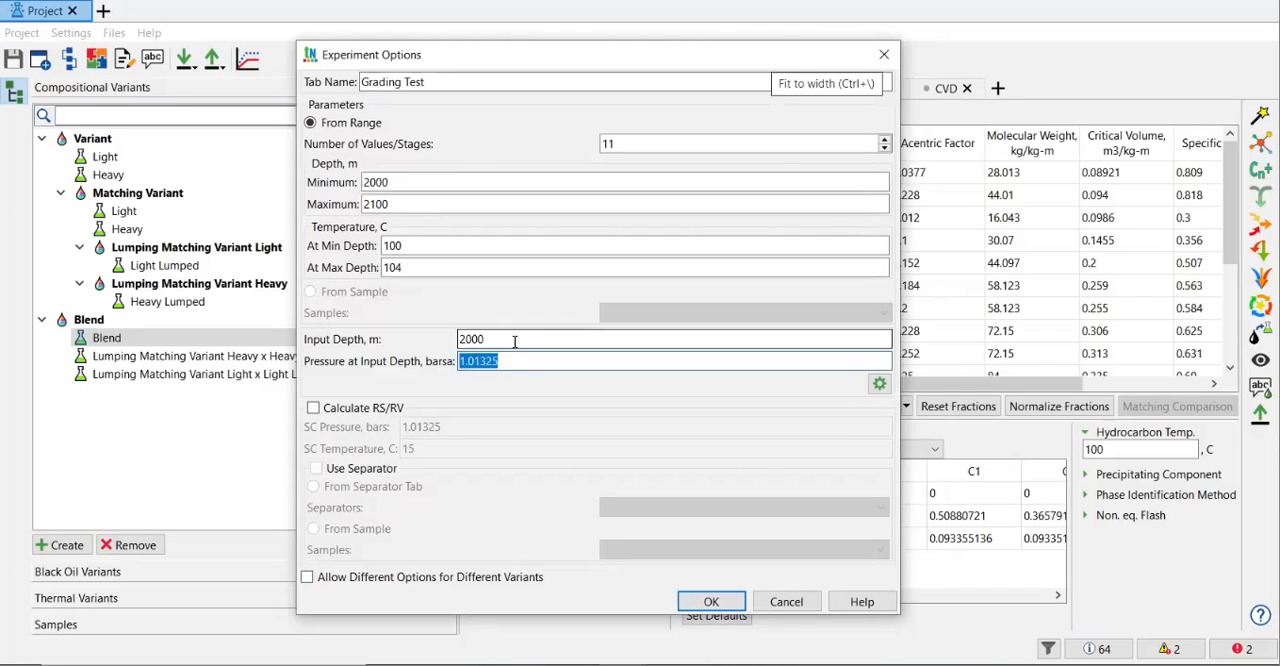
text(6000)
key(BackSpace)
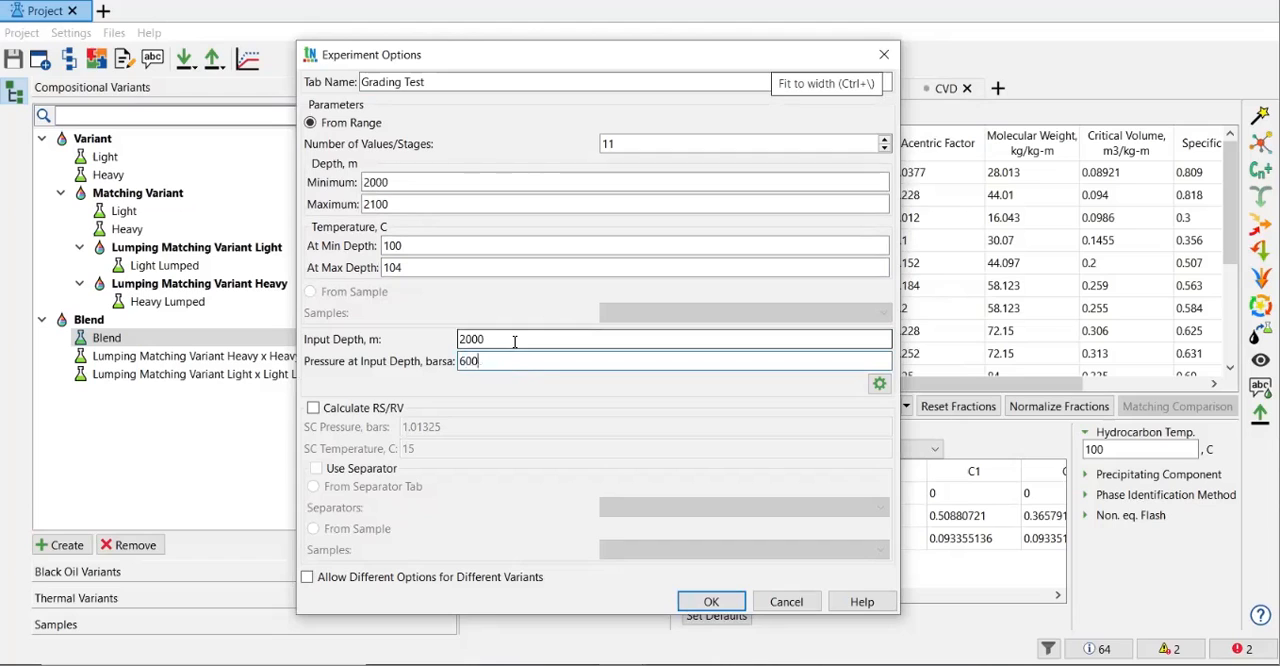
Step: Enable the RS/RV calculation with the default standard-condition pressure and temperature, and create the grading test
click(380, 409)
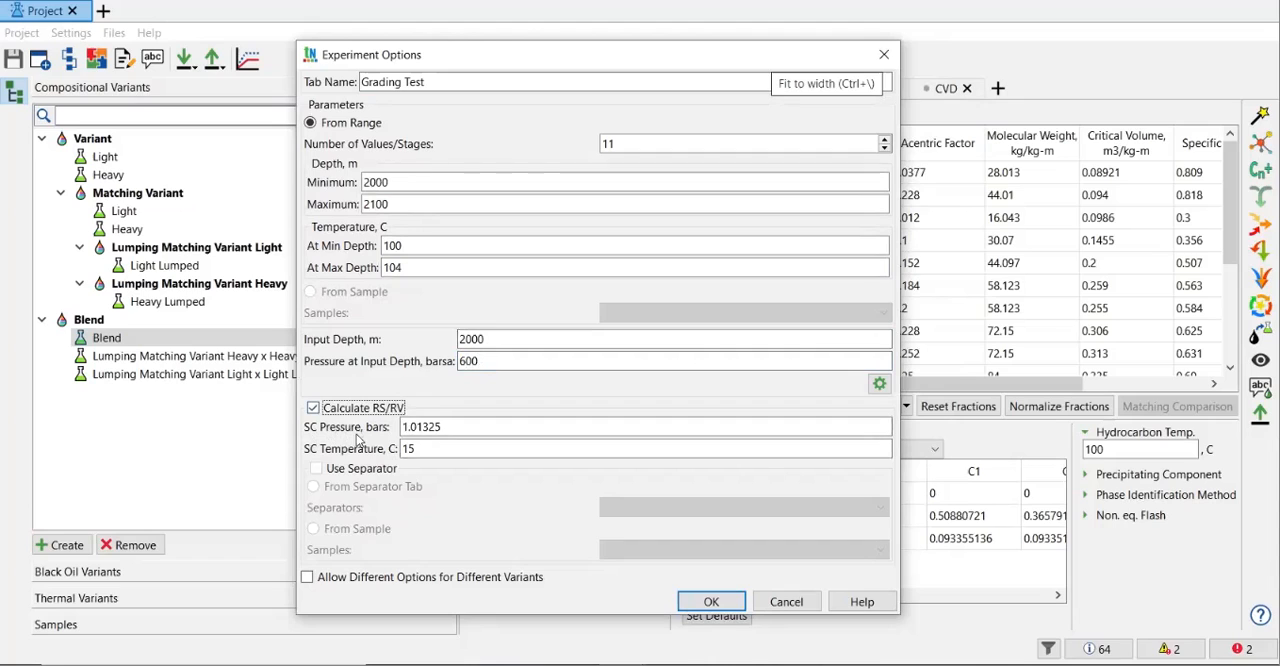
key(Tab)
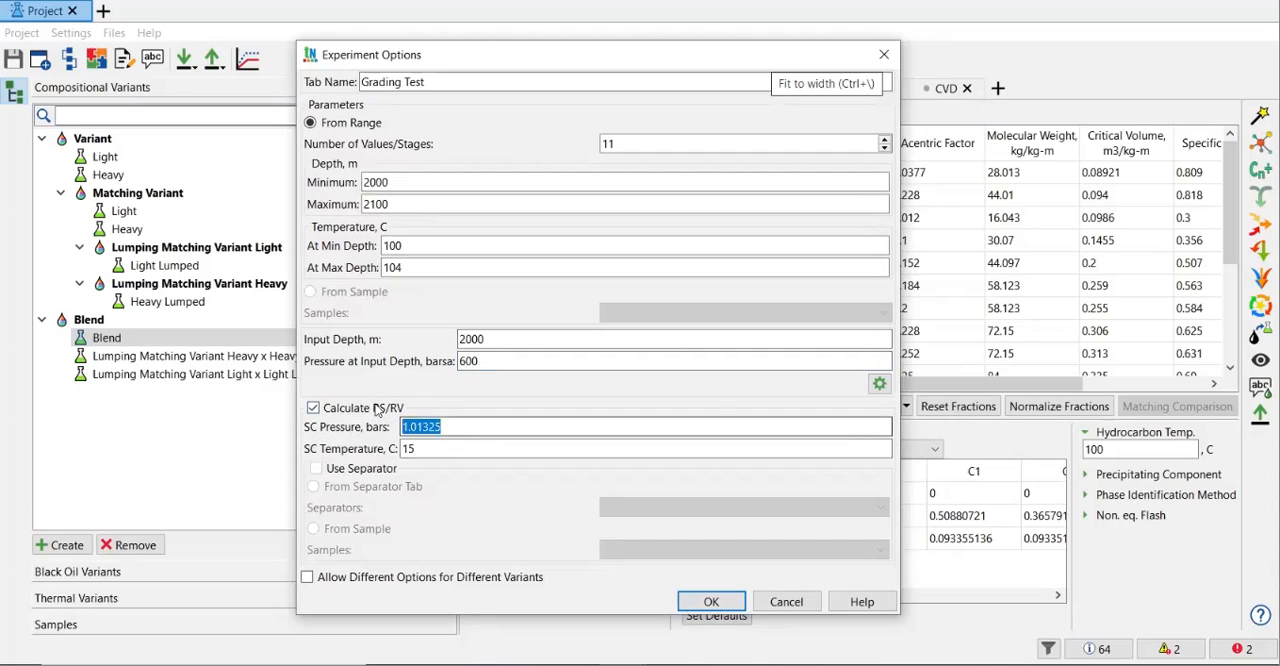
key(Tab)
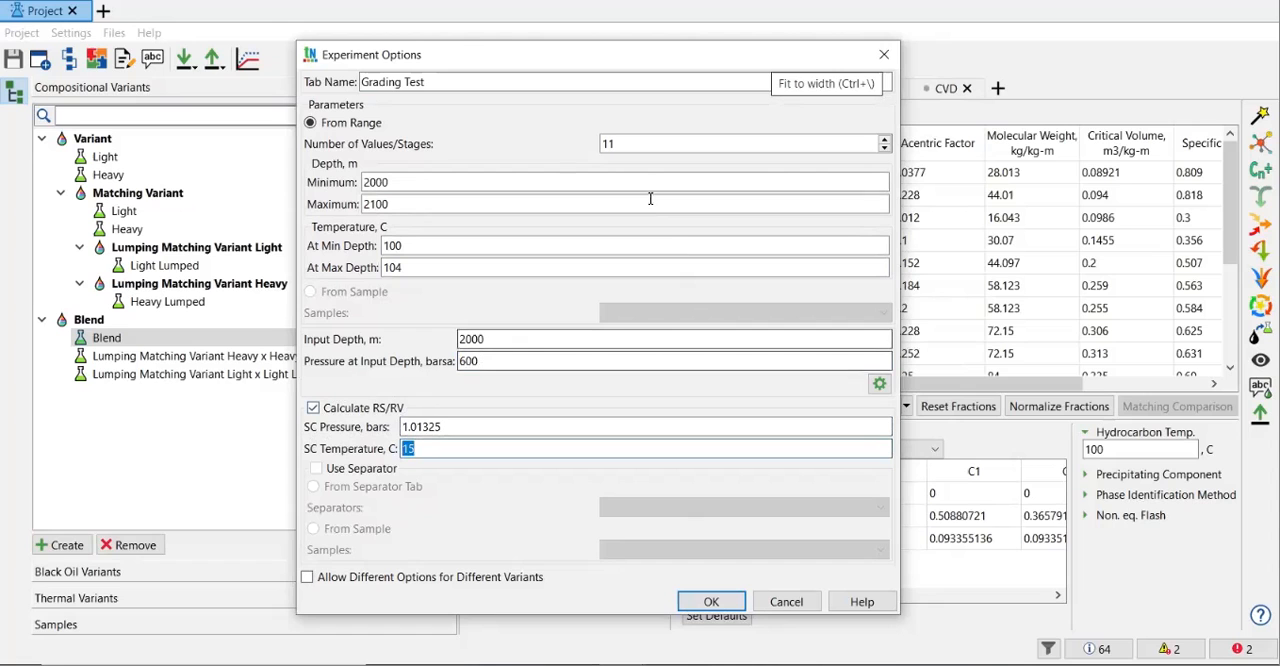
click(729, 606)
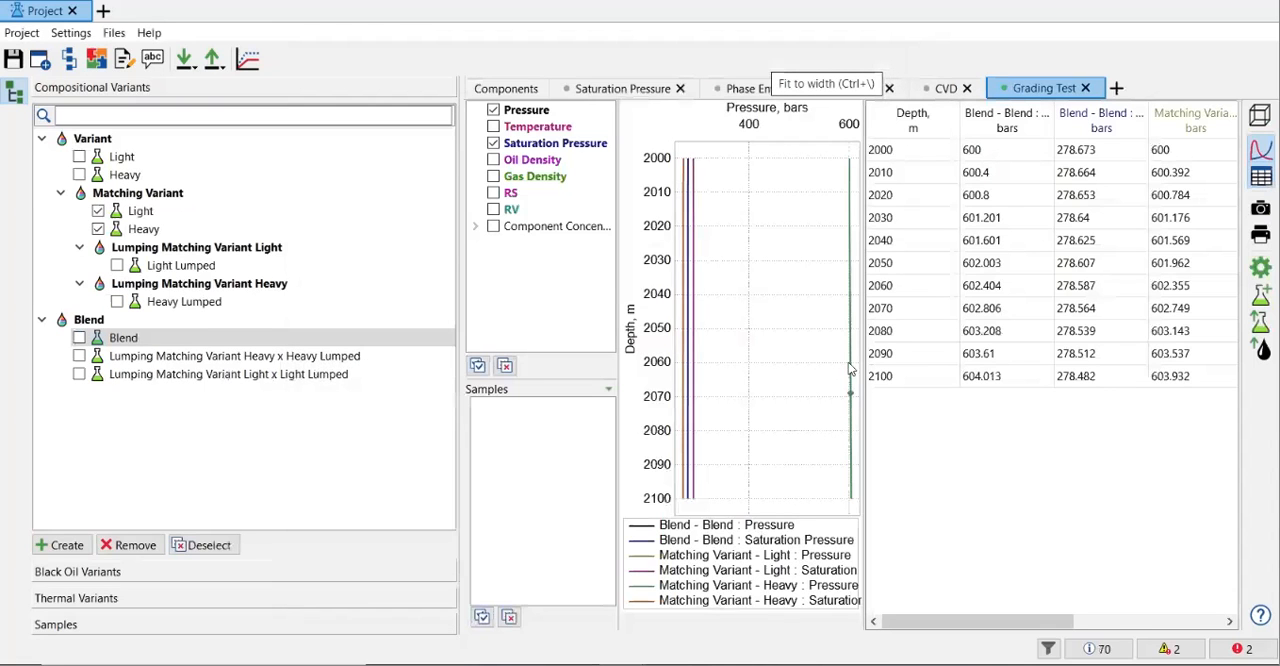
Step: Widen the grading plot, view the saturation pressure and pressure curves separately, and show both again
drag(460, 210, 171, 205)
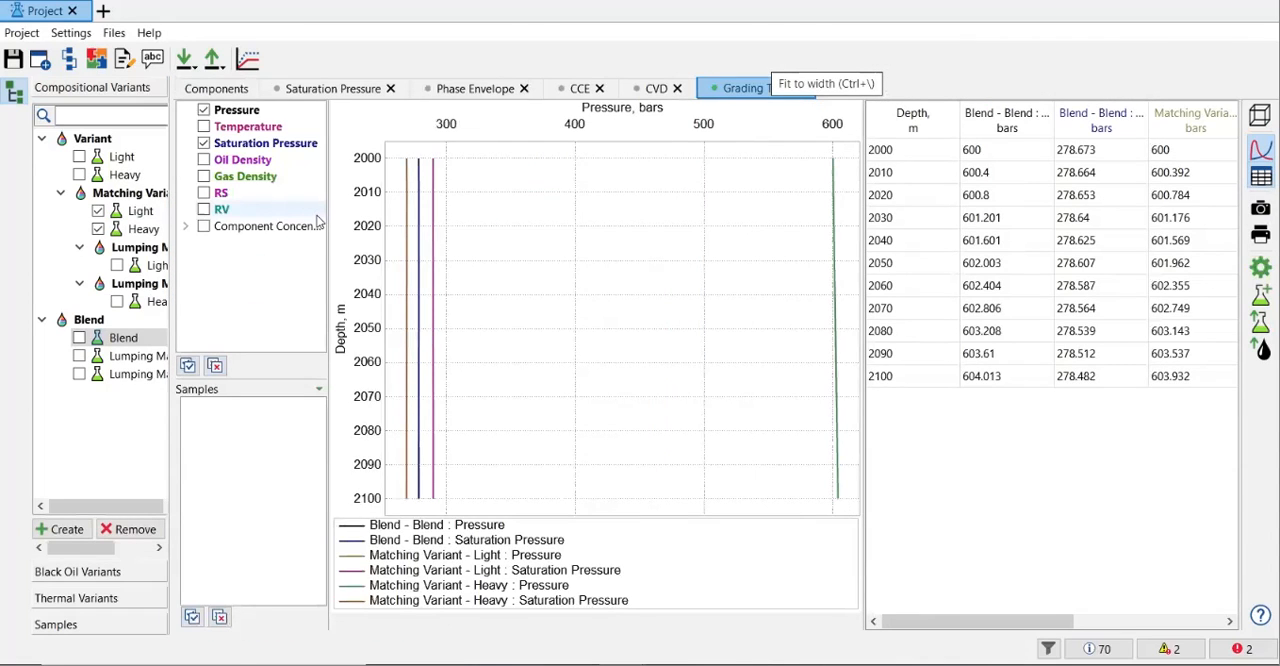
click(204, 110)
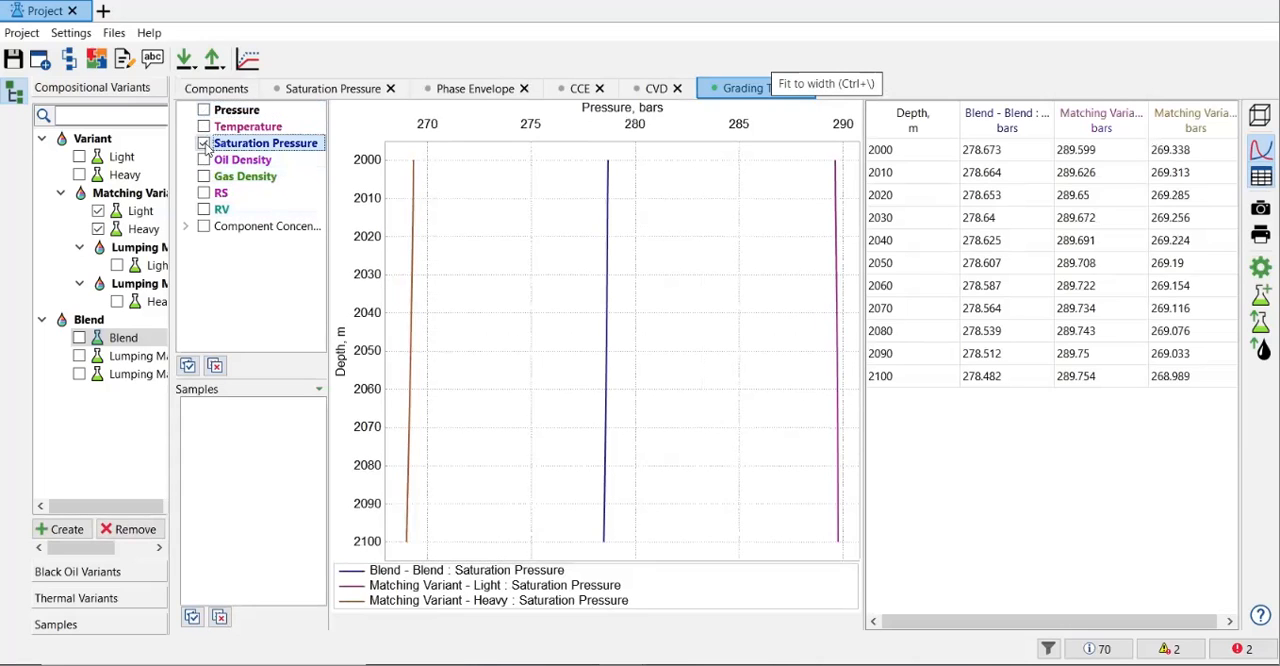
click(204, 143)
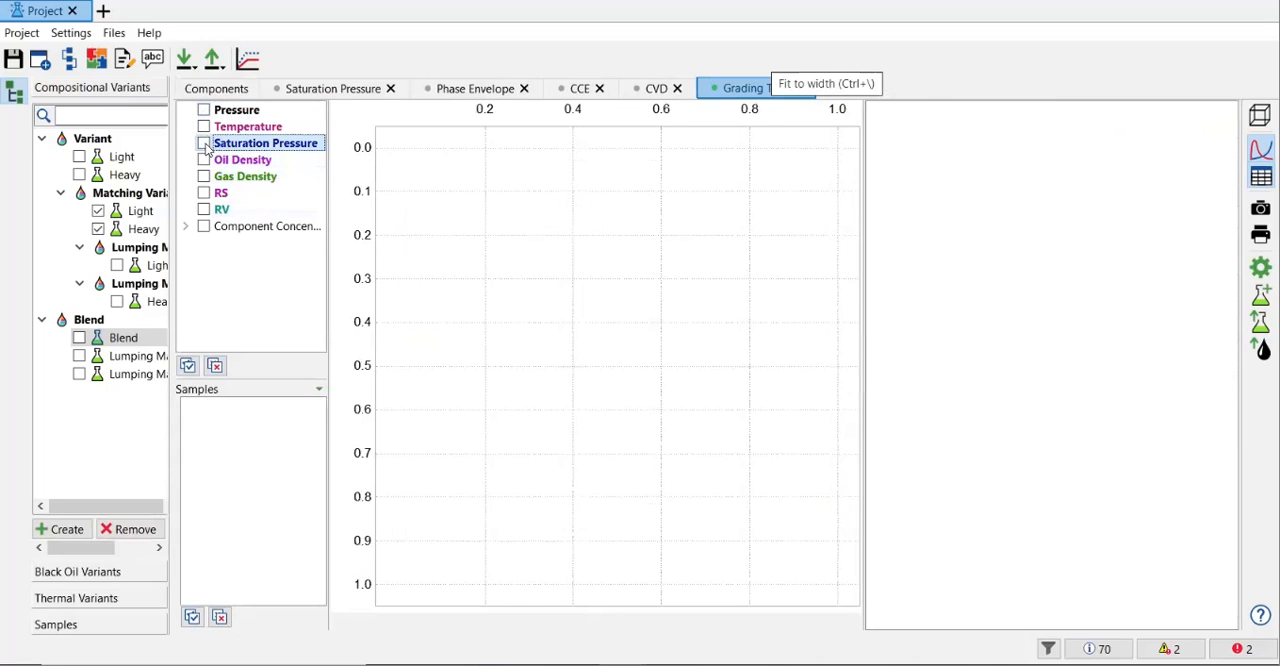
click(204, 110)
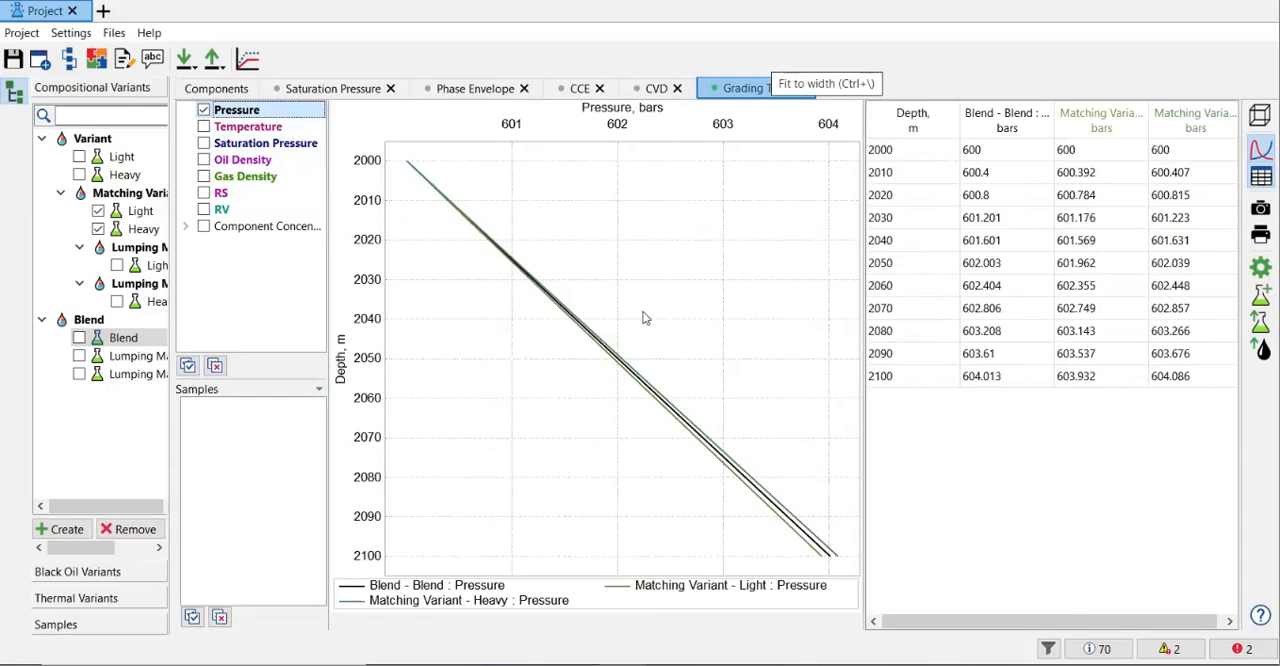
click(205, 146)
click(205, 146)
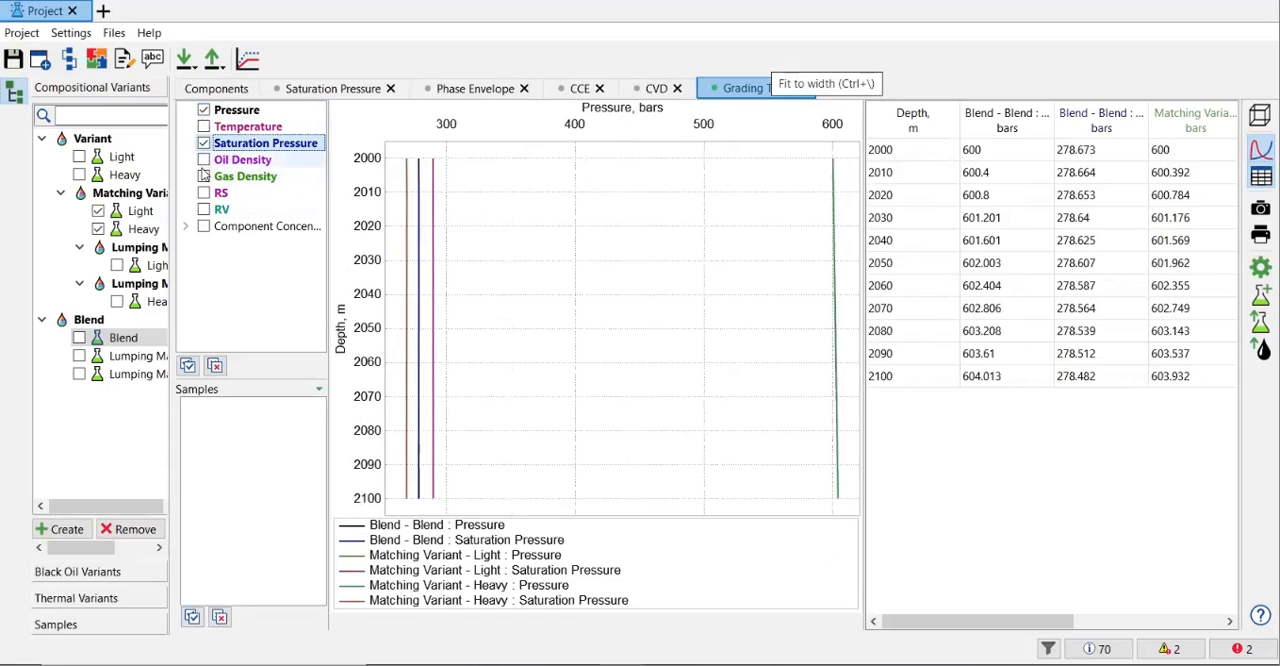
Step: Add the oil density, gas density, RS and RV curves to the grading test plot
click(204, 162)
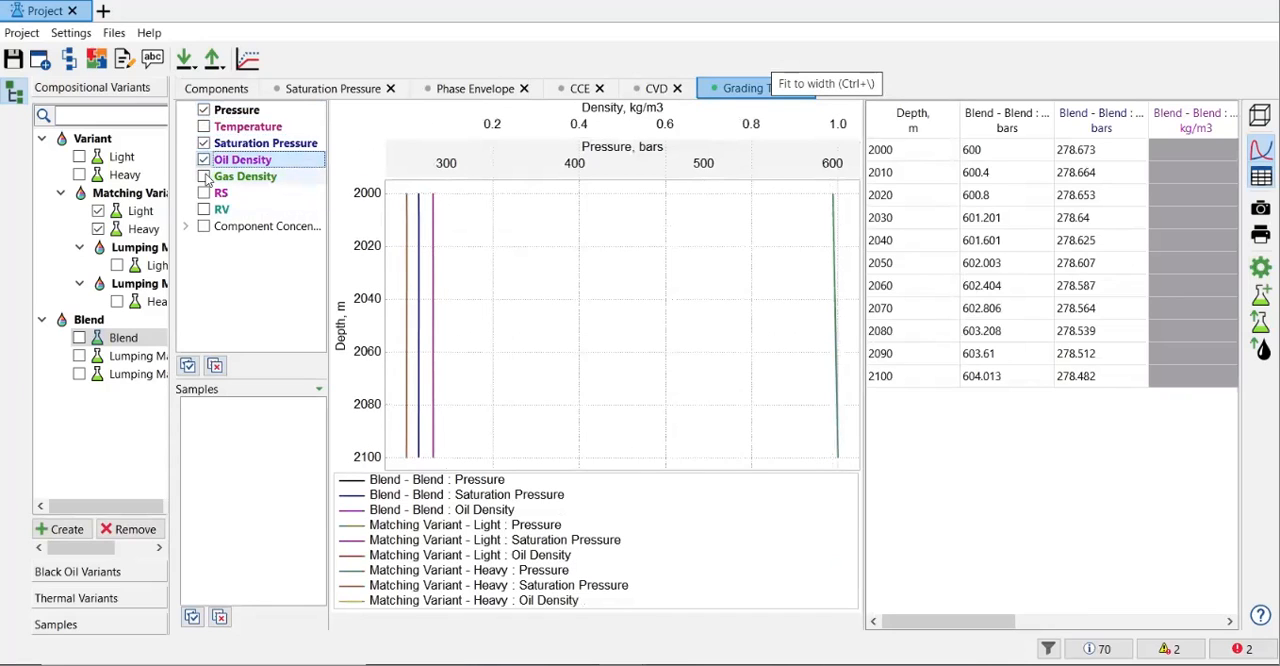
click(205, 177)
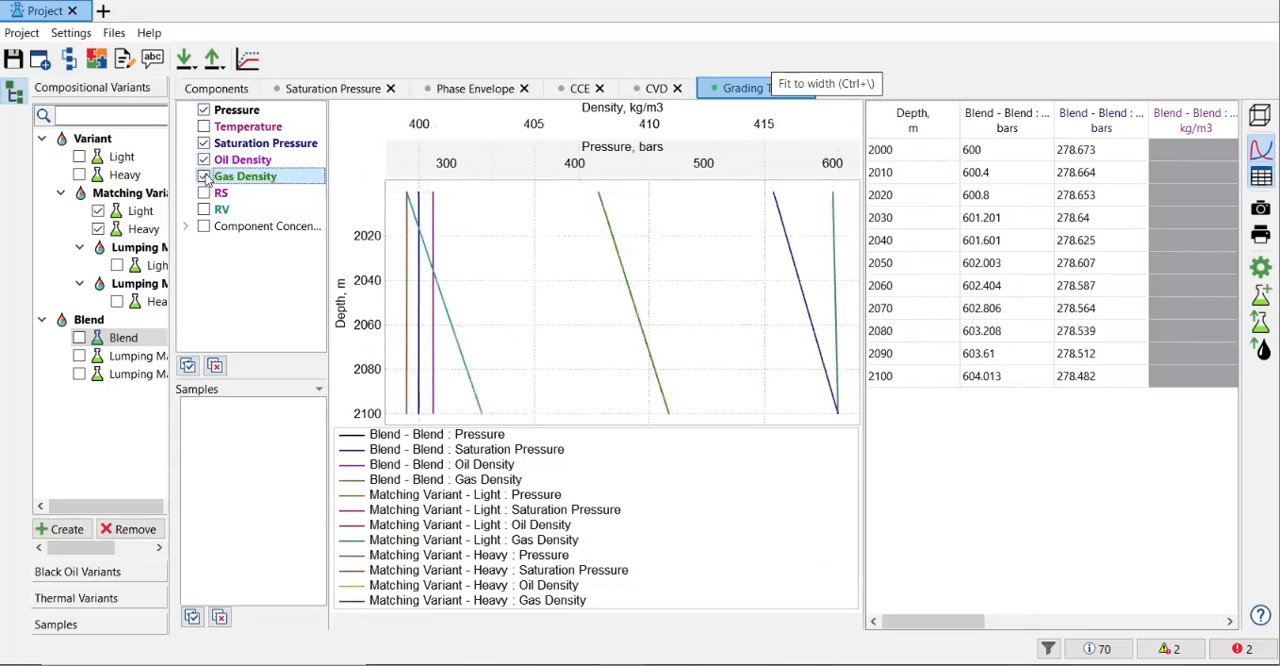
click(204, 193)
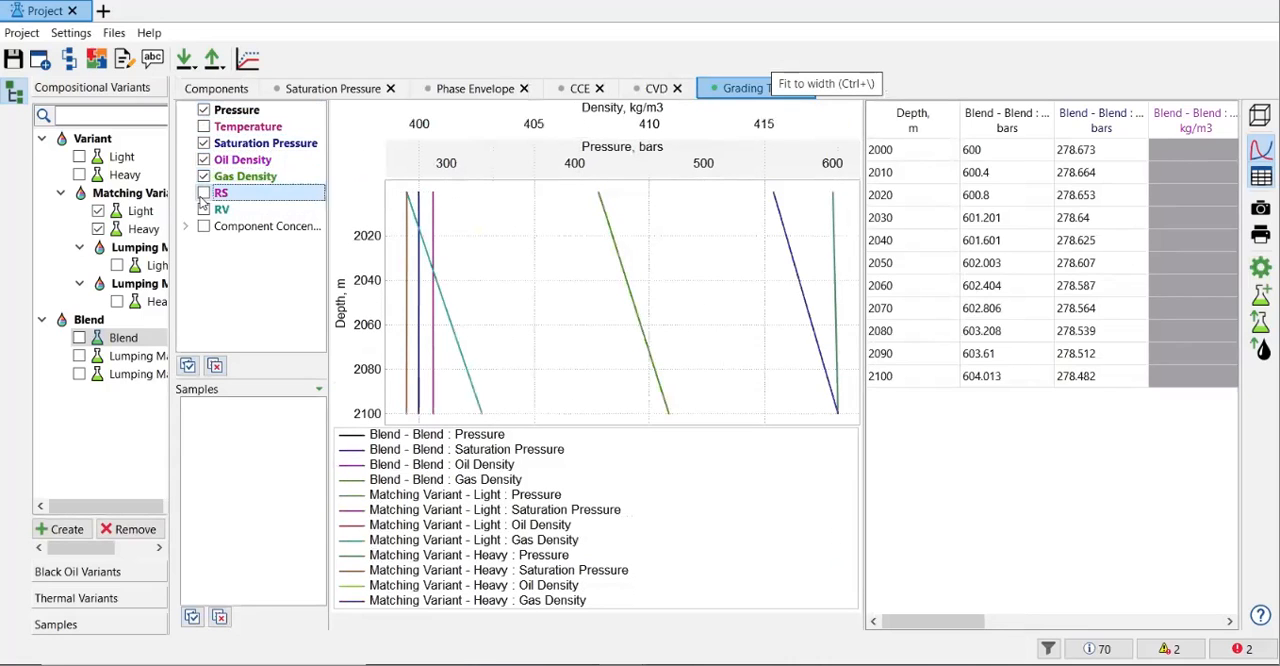
click(205, 210)
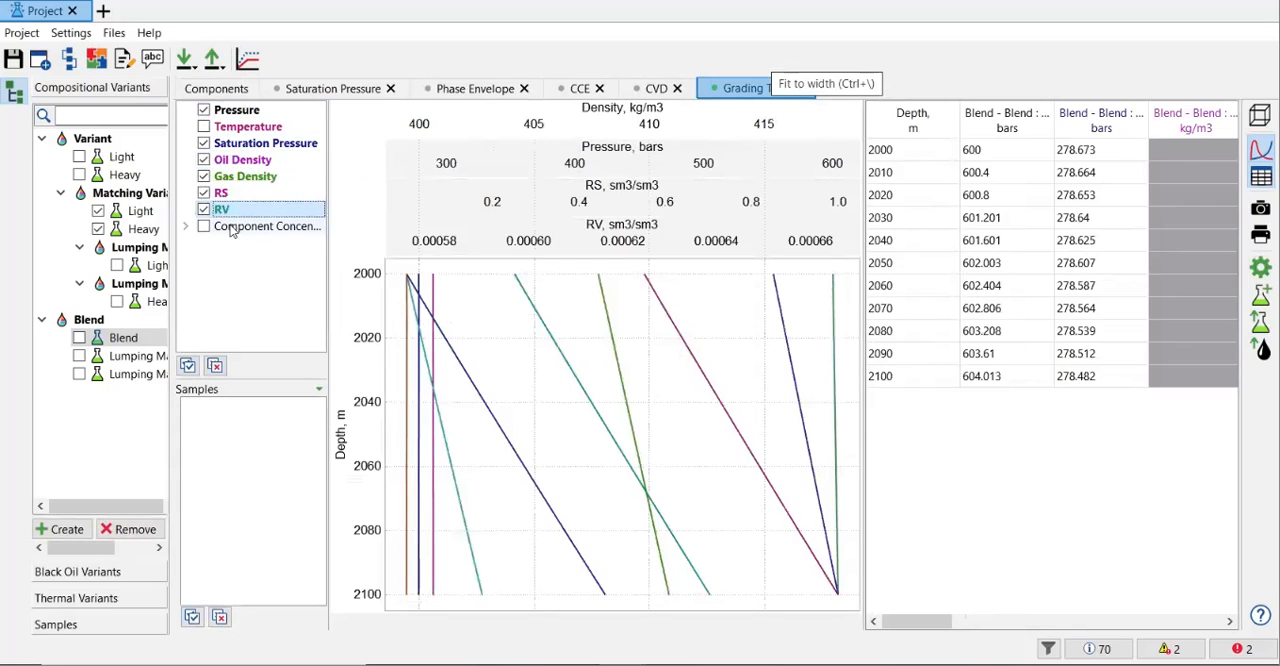
Step: Widen the results table to look through all its columns, and restore the plot's width
drag(866, 205, 690, 221)
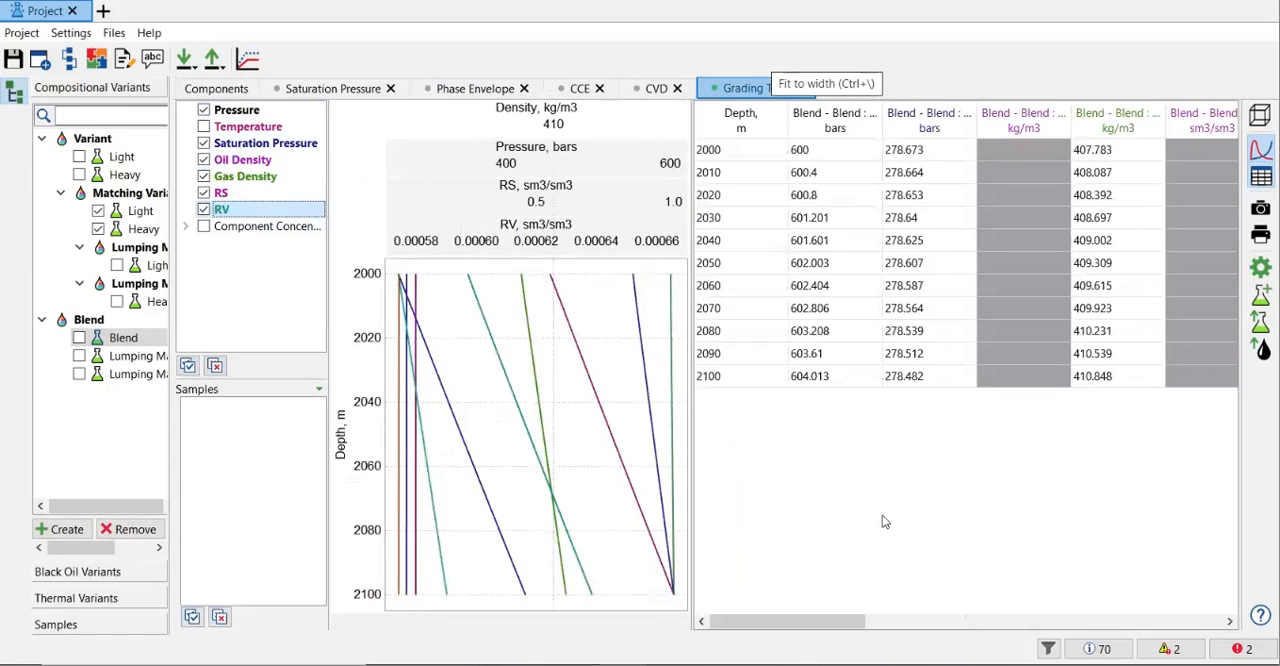
drag(846, 620, 1206, 621)
drag(1077, 618, 745, 631)
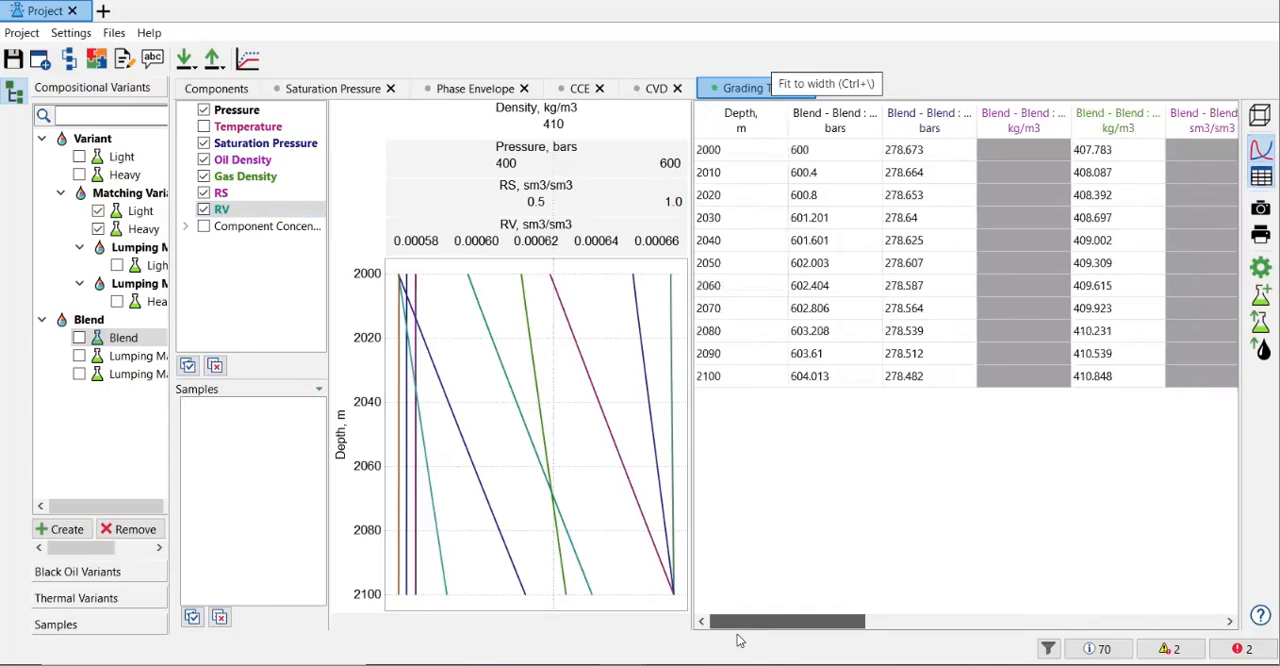
drag(690, 205, 871, 198)
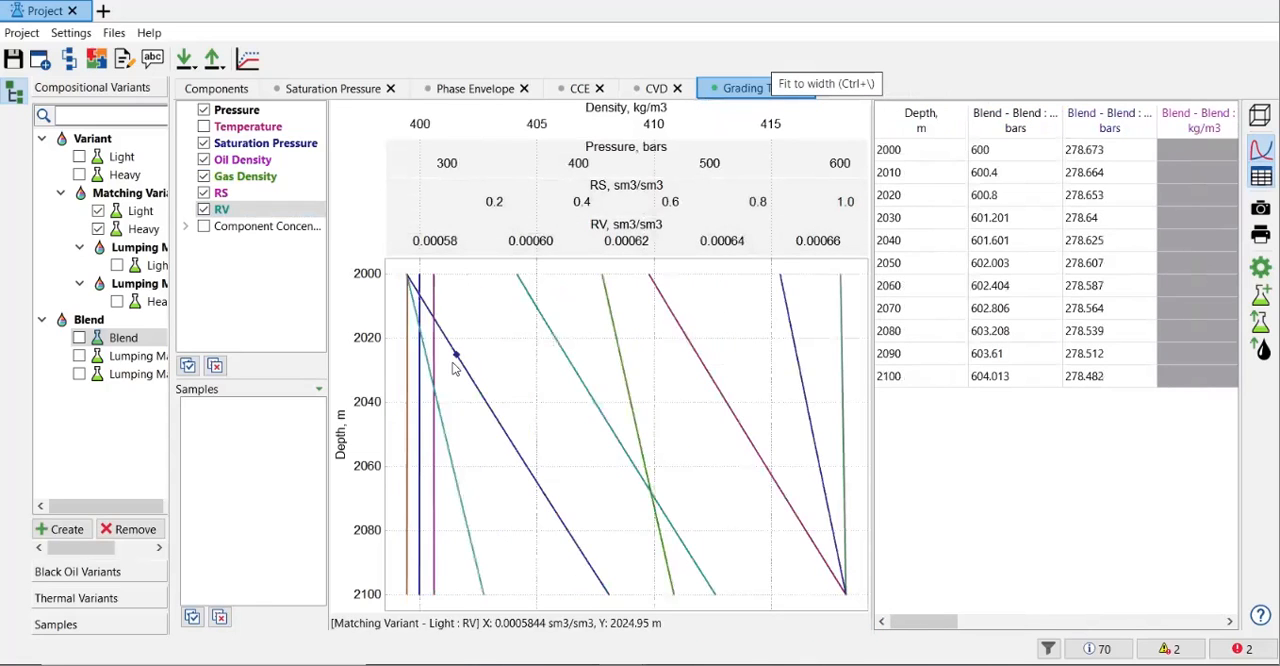
Step: Hide the pressure, saturation pressure, oil density, gas density and RS curves so that only RV is plotted
click(202, 110)
click(202, 145)
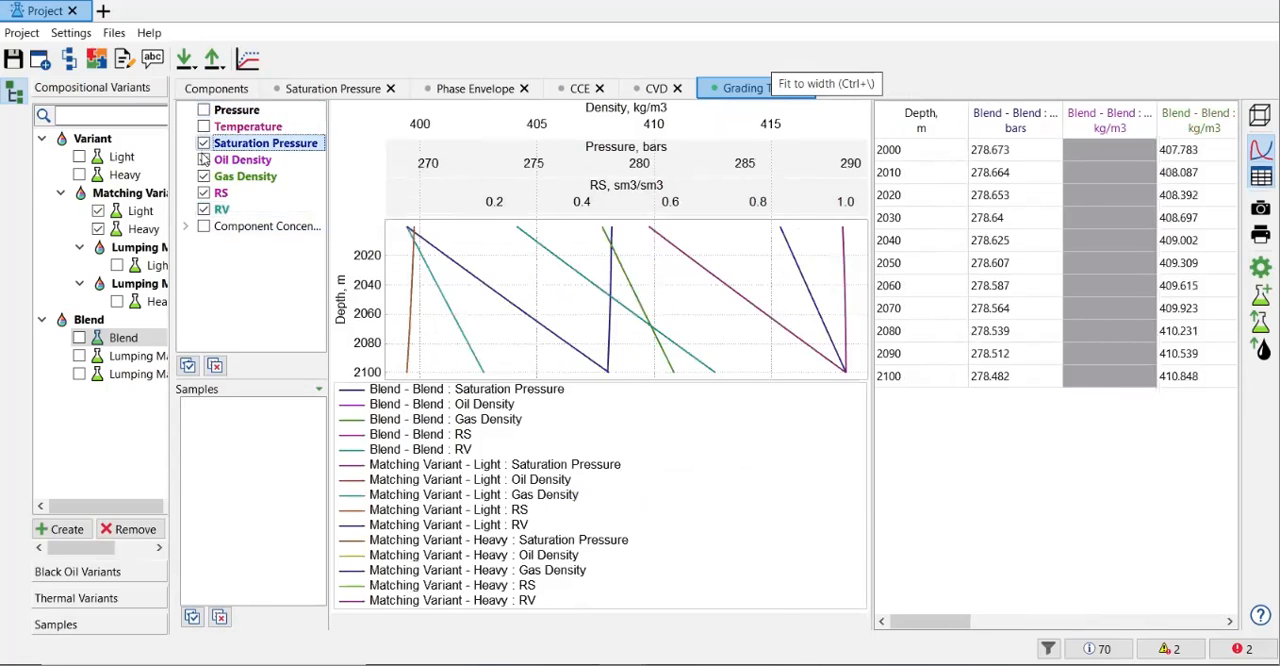
click(204, 160)
click(204, 176)
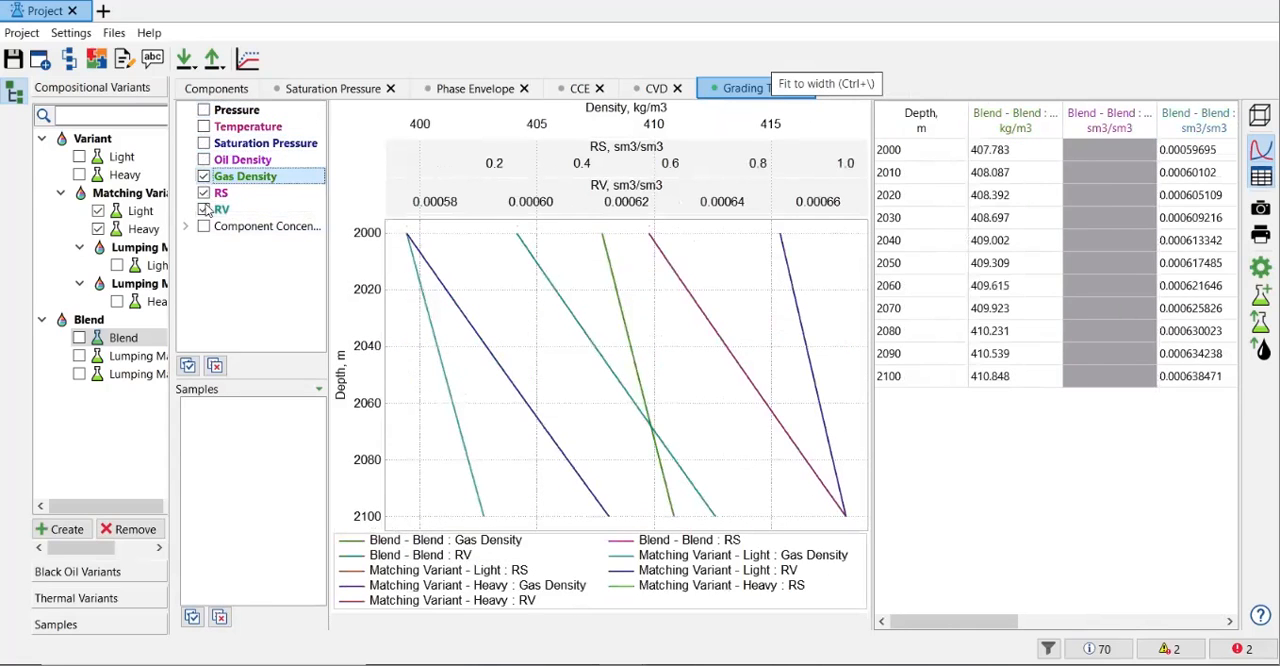
click(205, 210)
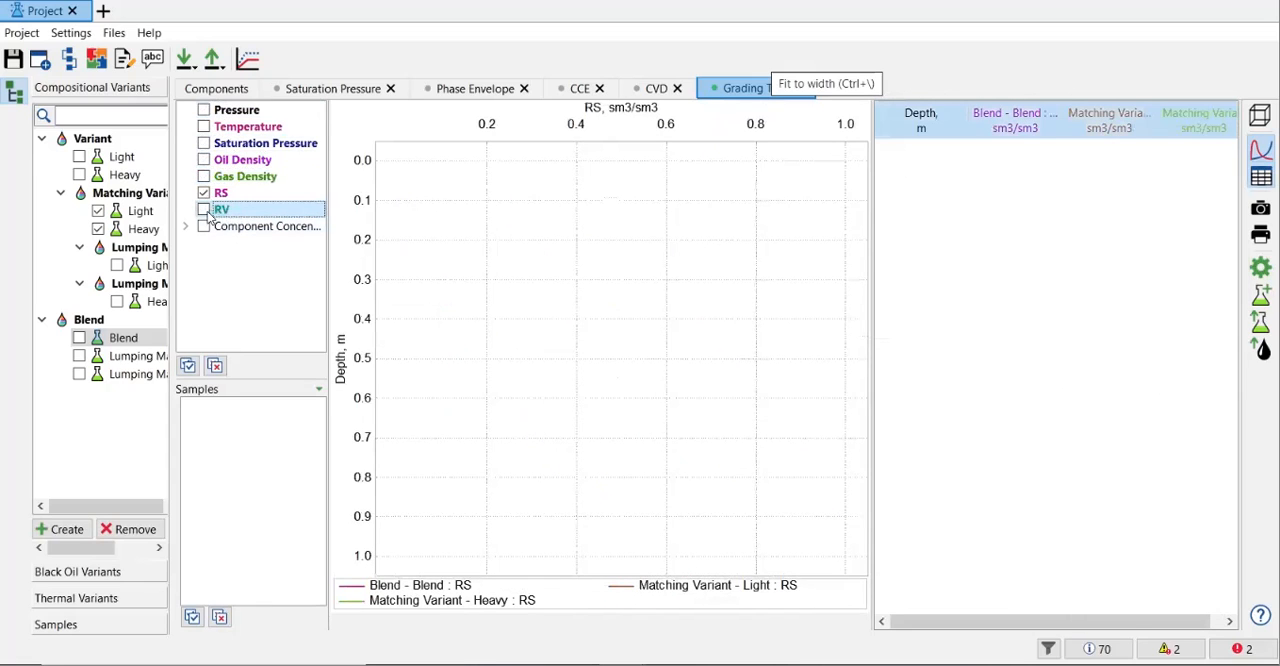
click(204, 210)
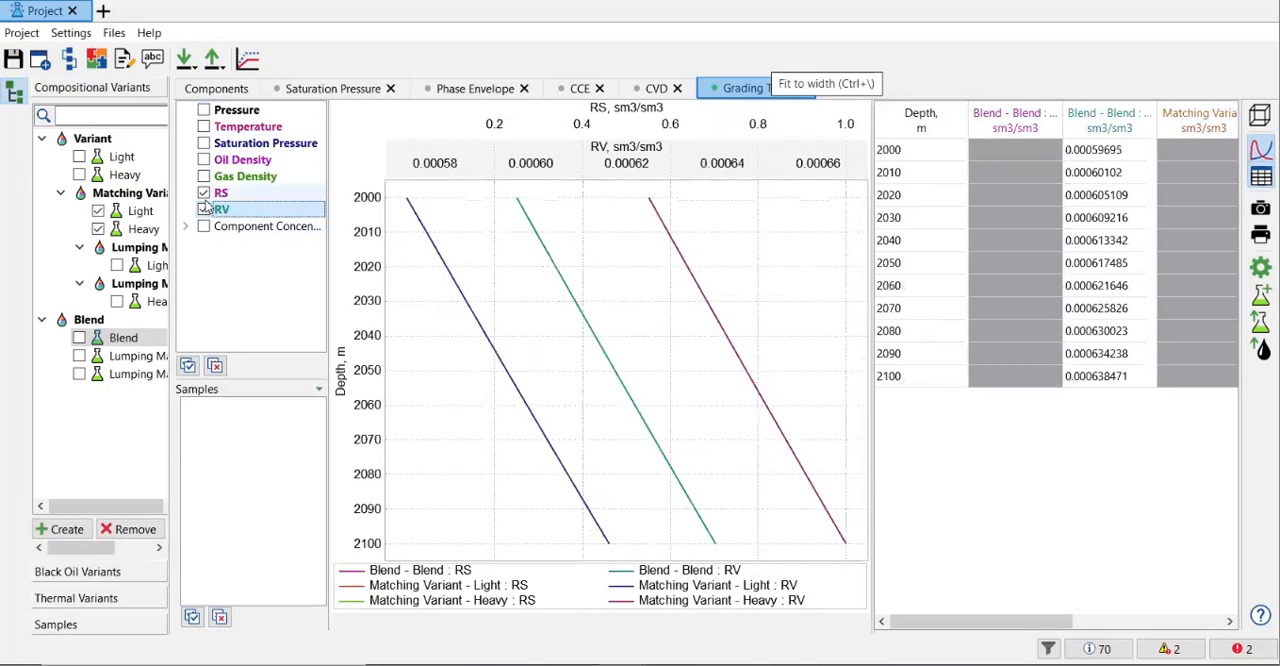
click(206, 194)
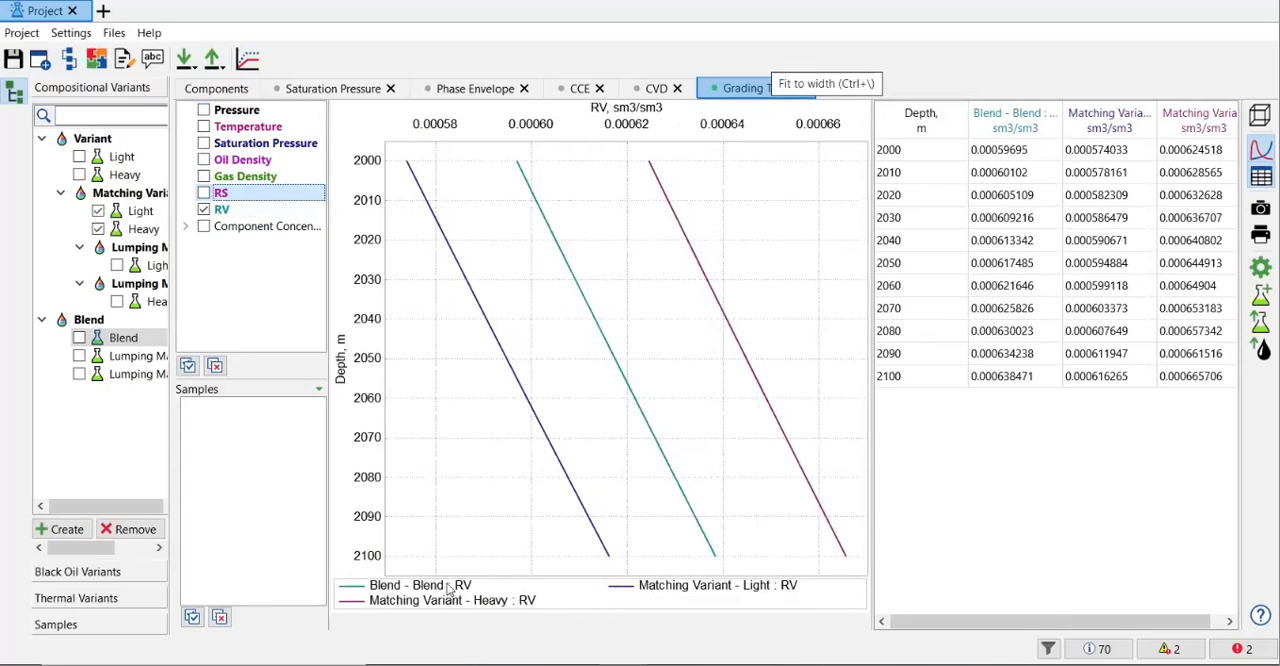
Step: Inspect the Blend RV curve over depth and remove the Light and Heavy matching variants from the comparison
mouse_move(523, 163)
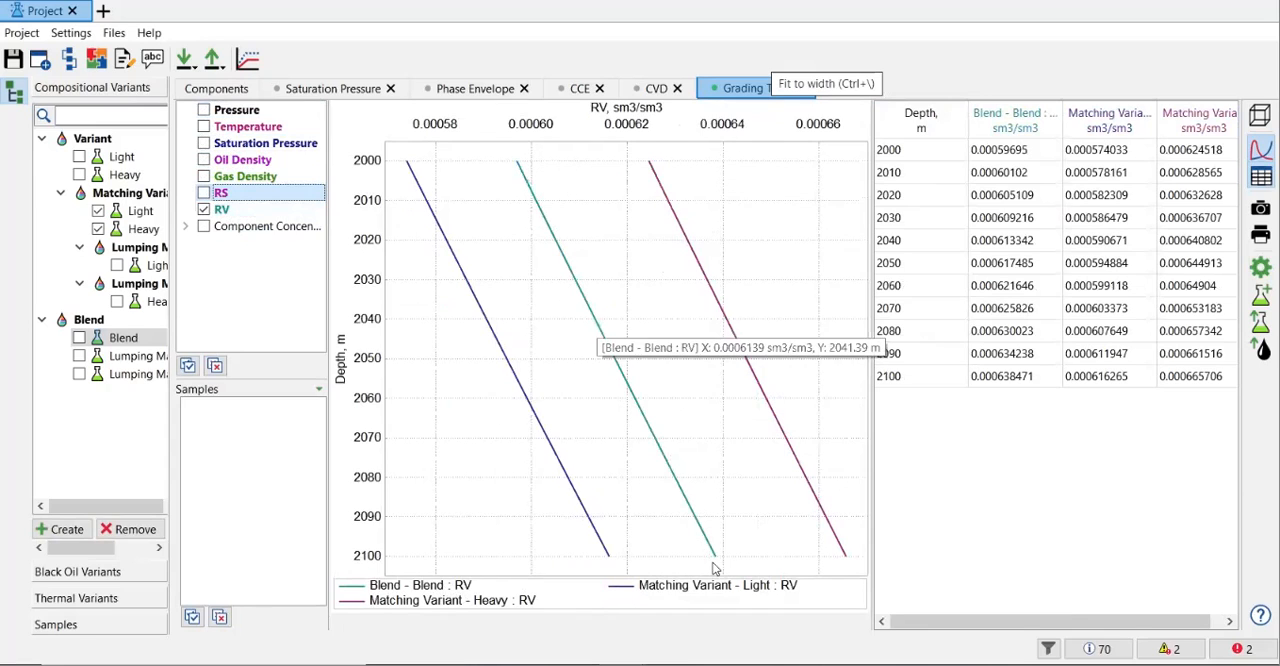
mouse_move(718, 575)
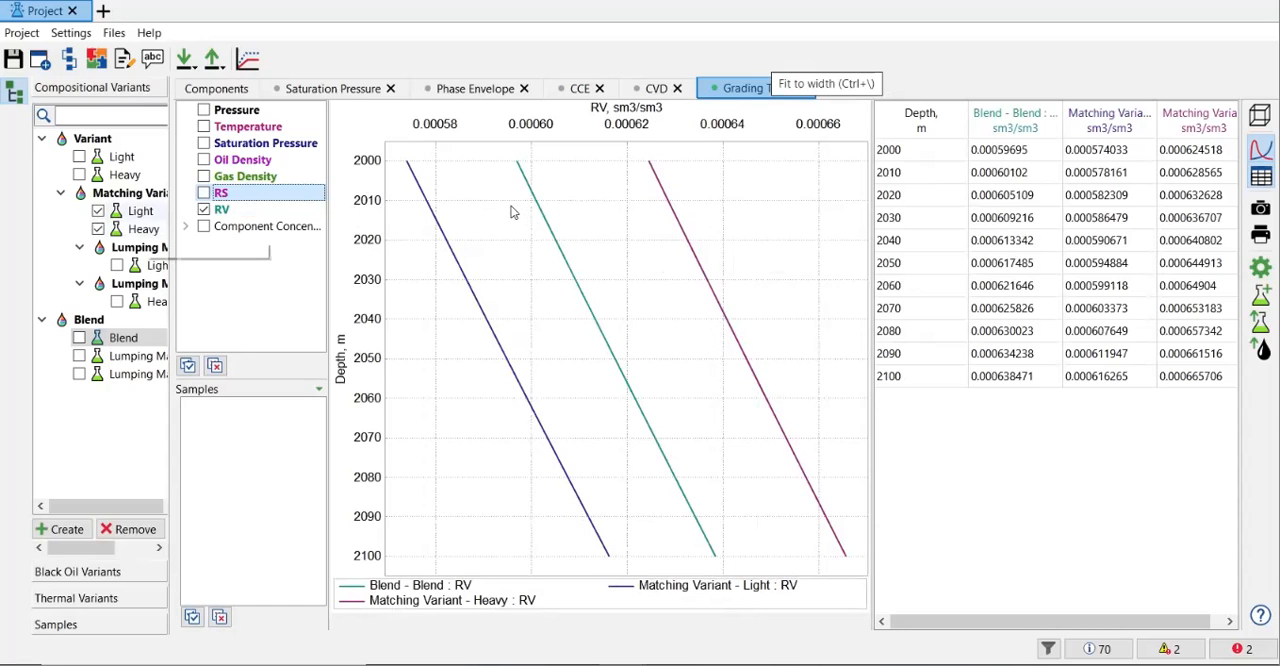
click(98, 211)
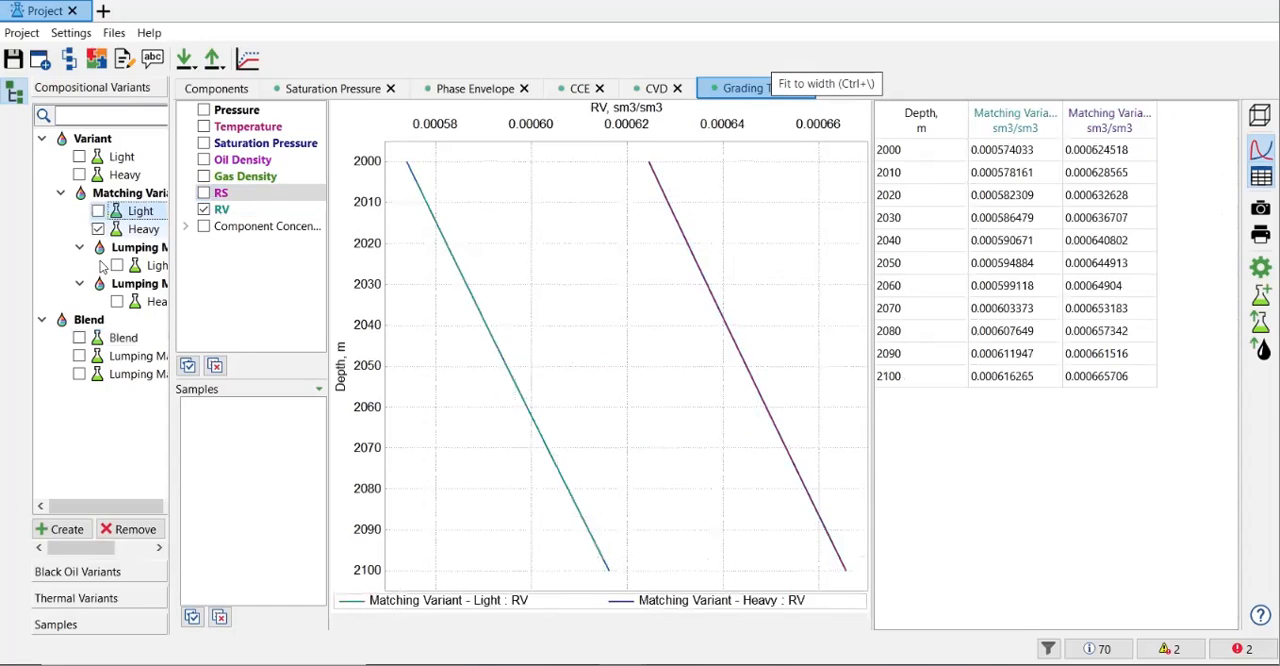
click(98, 230)
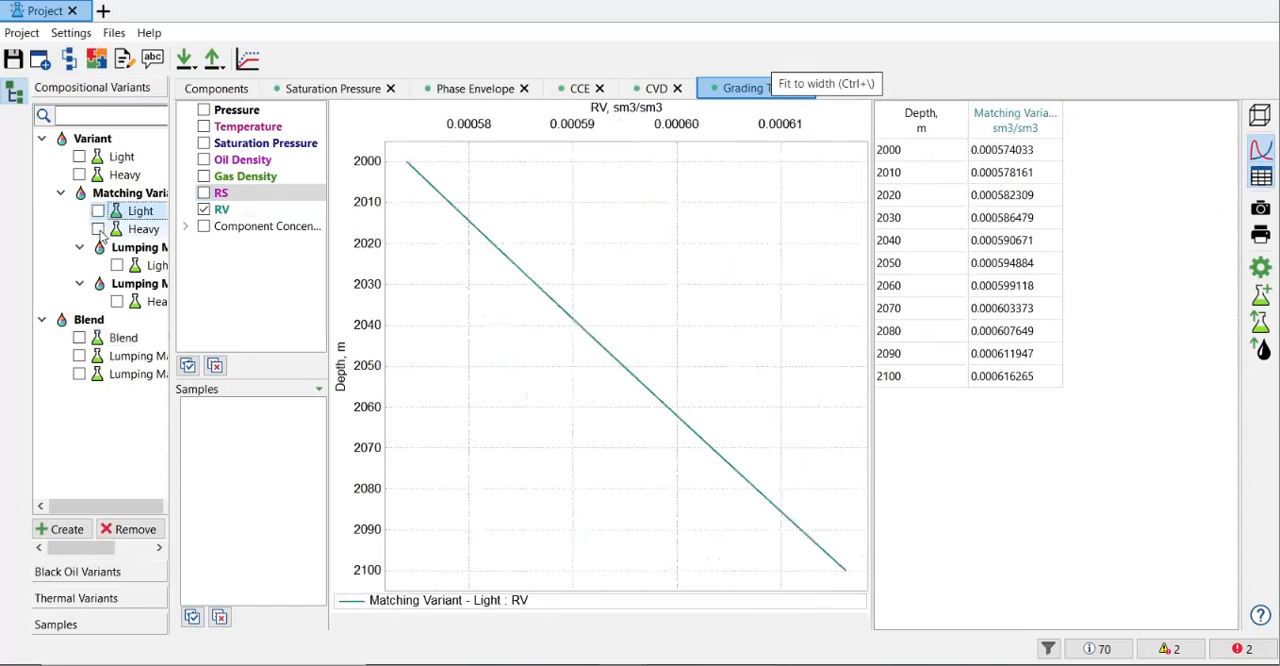
Step: Add the Blend variant's RV curve to the grading test comparison and widen the plot
click(82, 341)
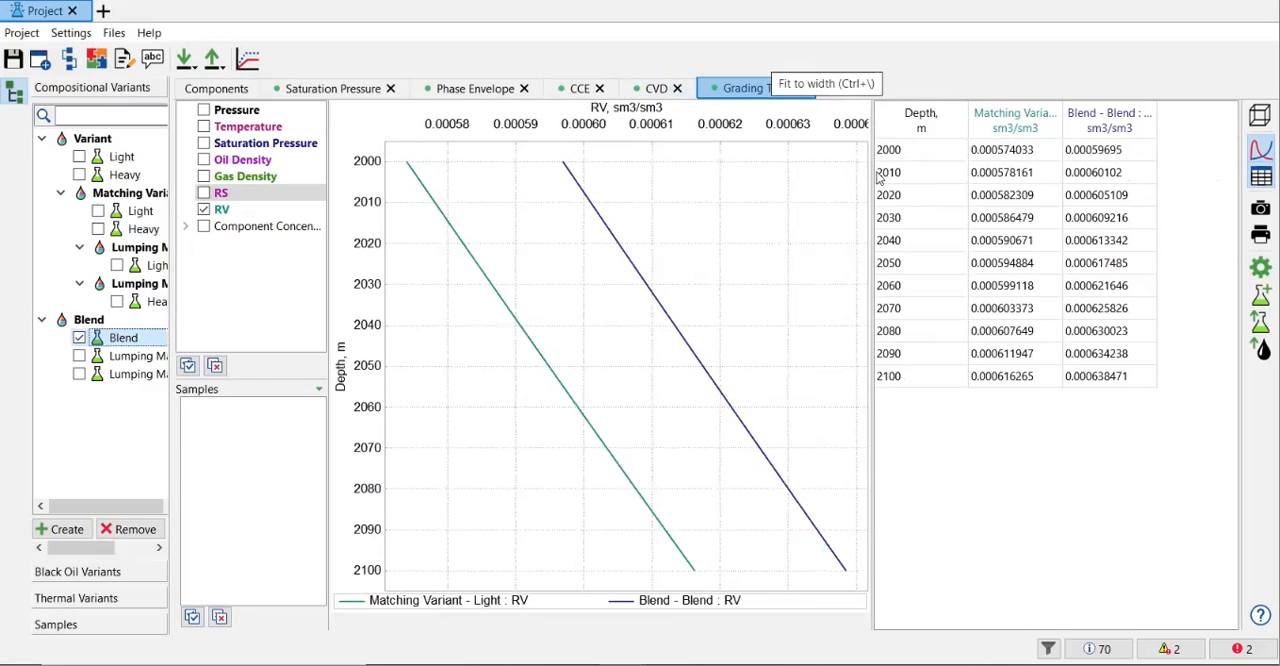
drag(872, 170, 970, 177)
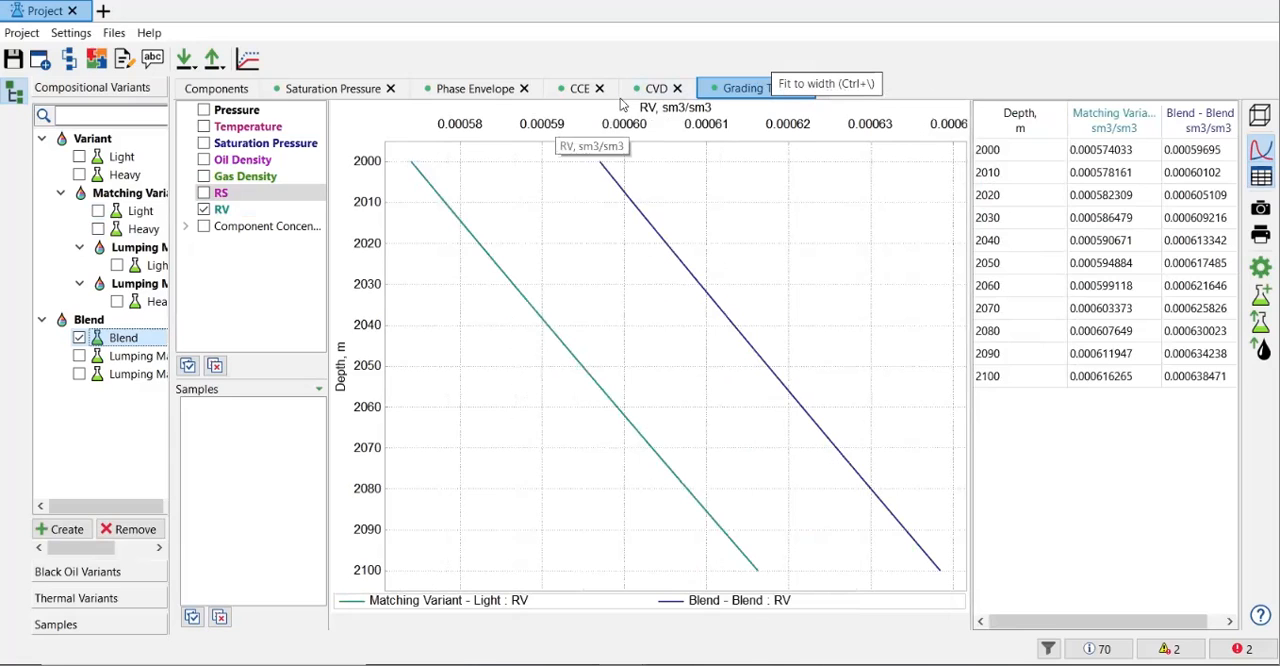
Step: Place the CVD experiment after the grading test and remove the existing grading test from the project
click(662, 92)
drag(710, 97, 812, 97)
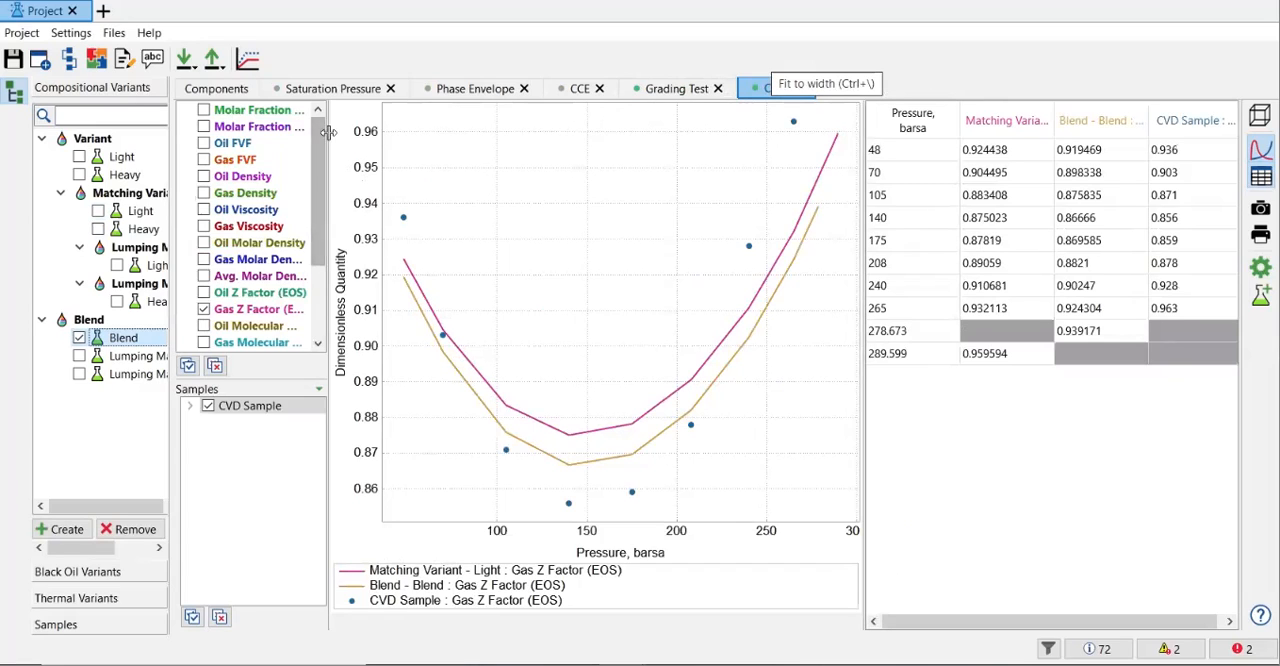
click(716, 89)
click(689, 358)
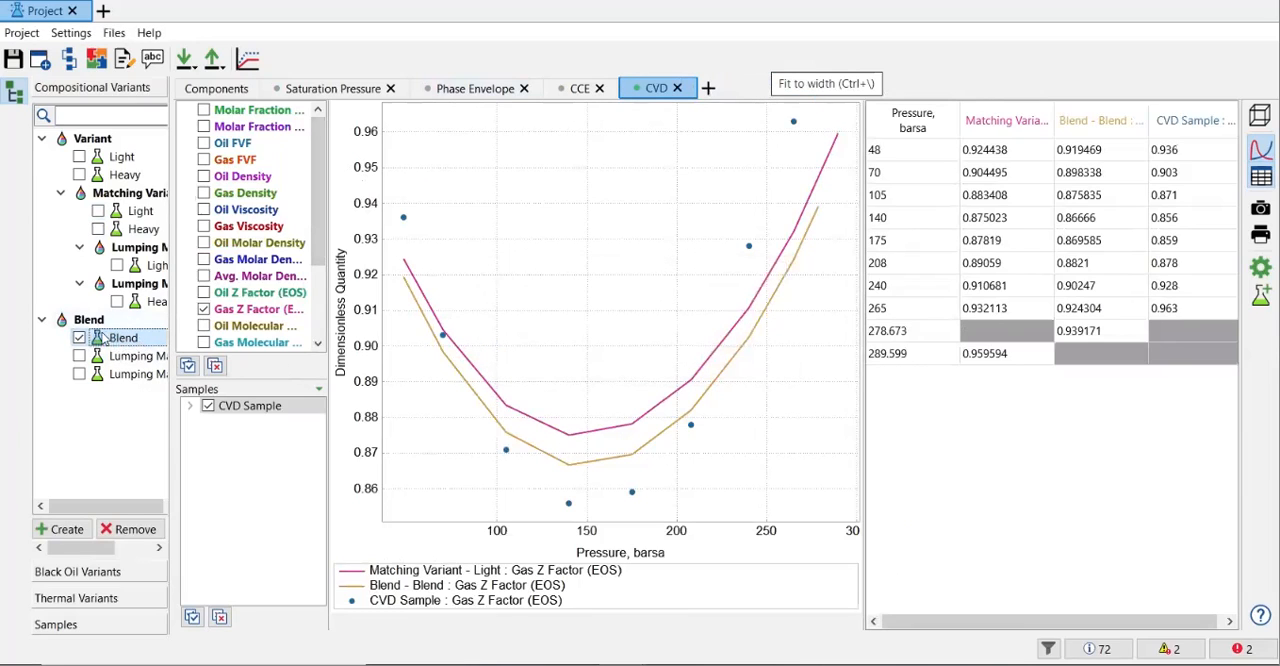
Step: Create a new grading test experiment named Grading Test
click(710, 89)
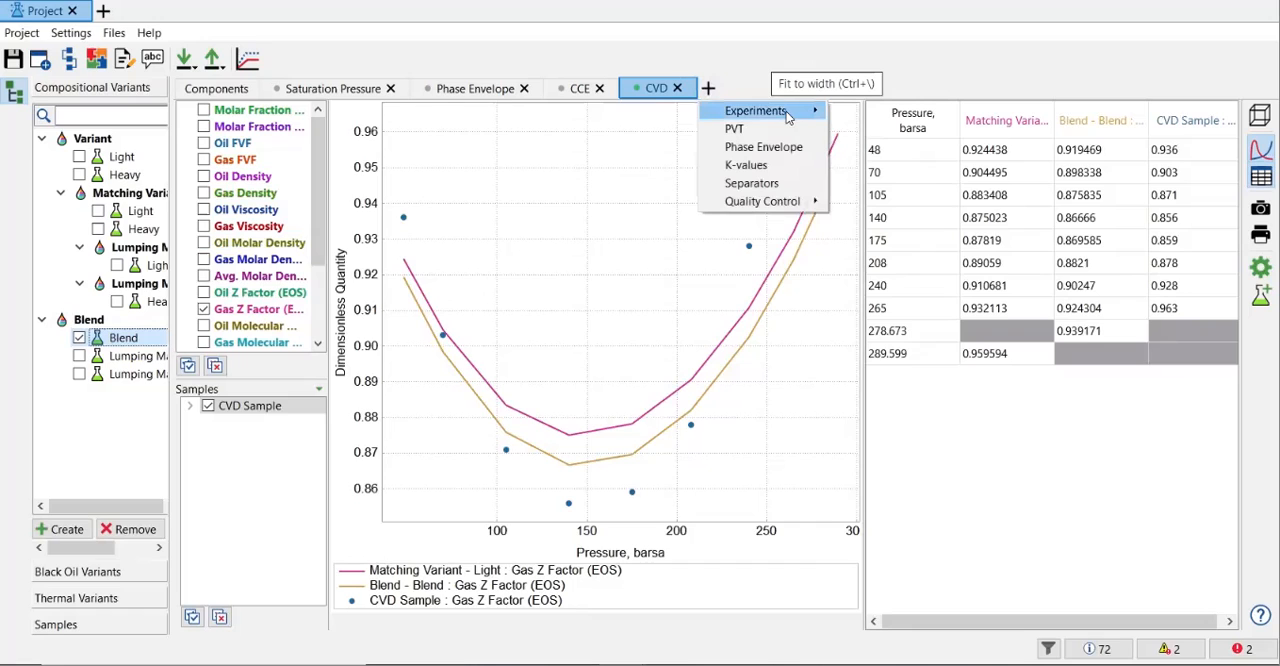
mouse_move(790, 113)
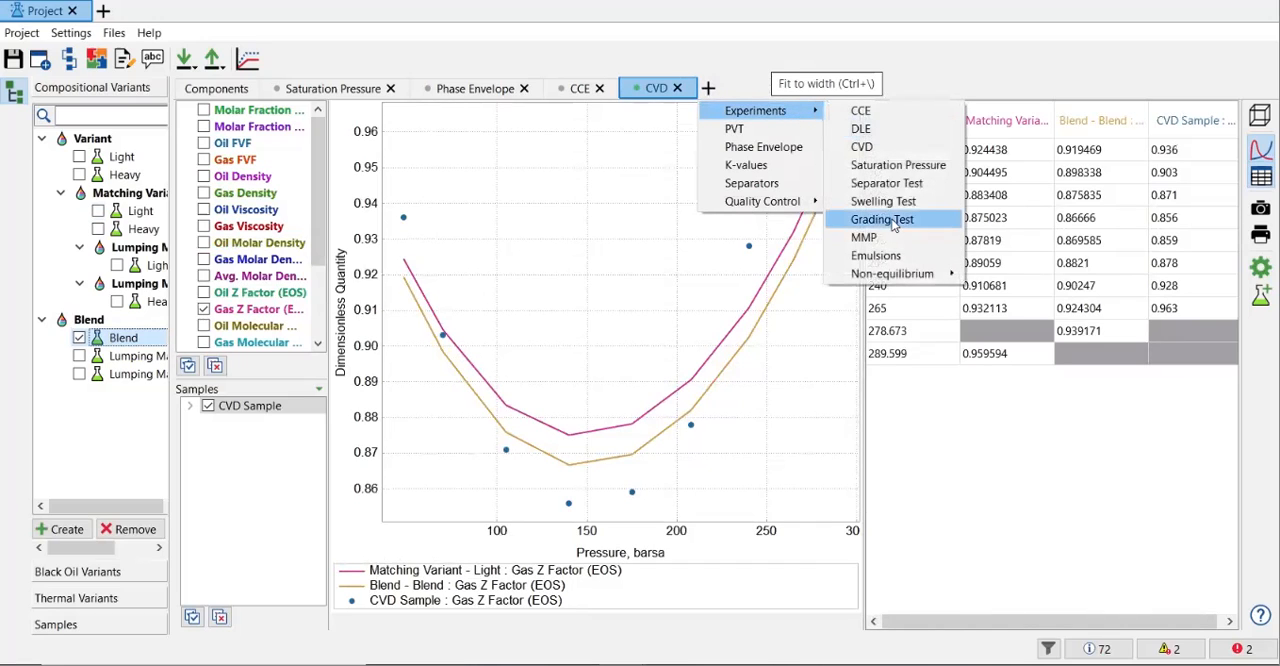
click(883, 219)
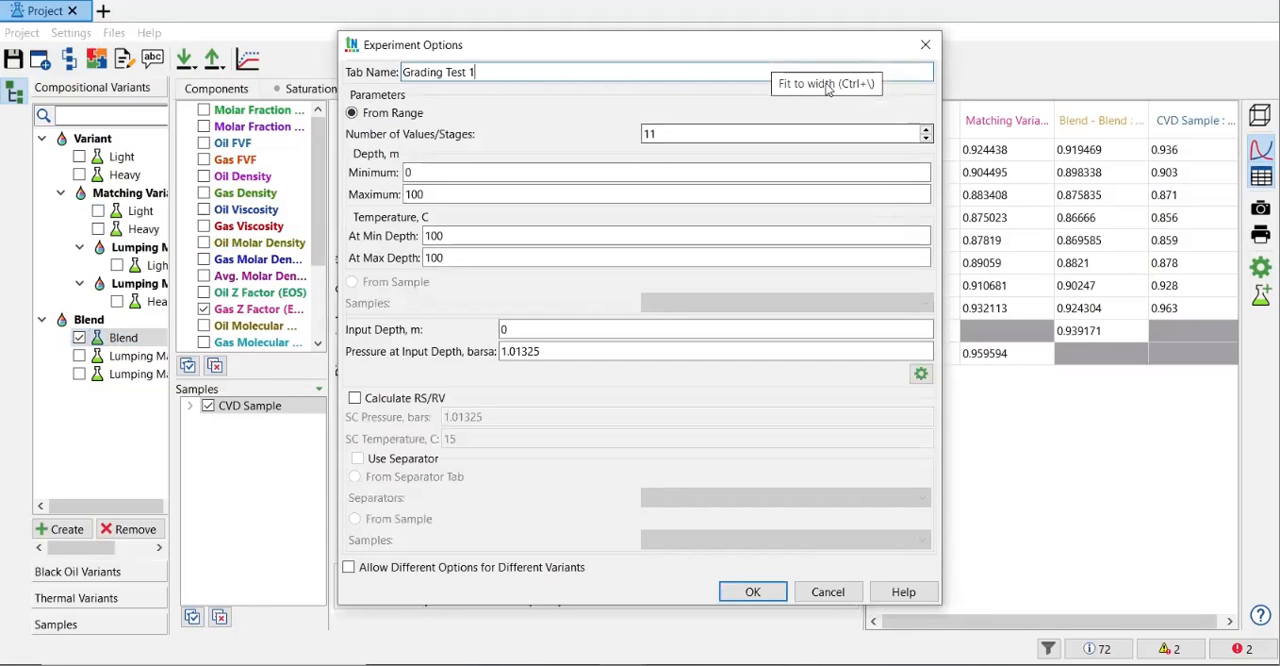
drag(817, 42, 644, 90)
key(BackSpace)
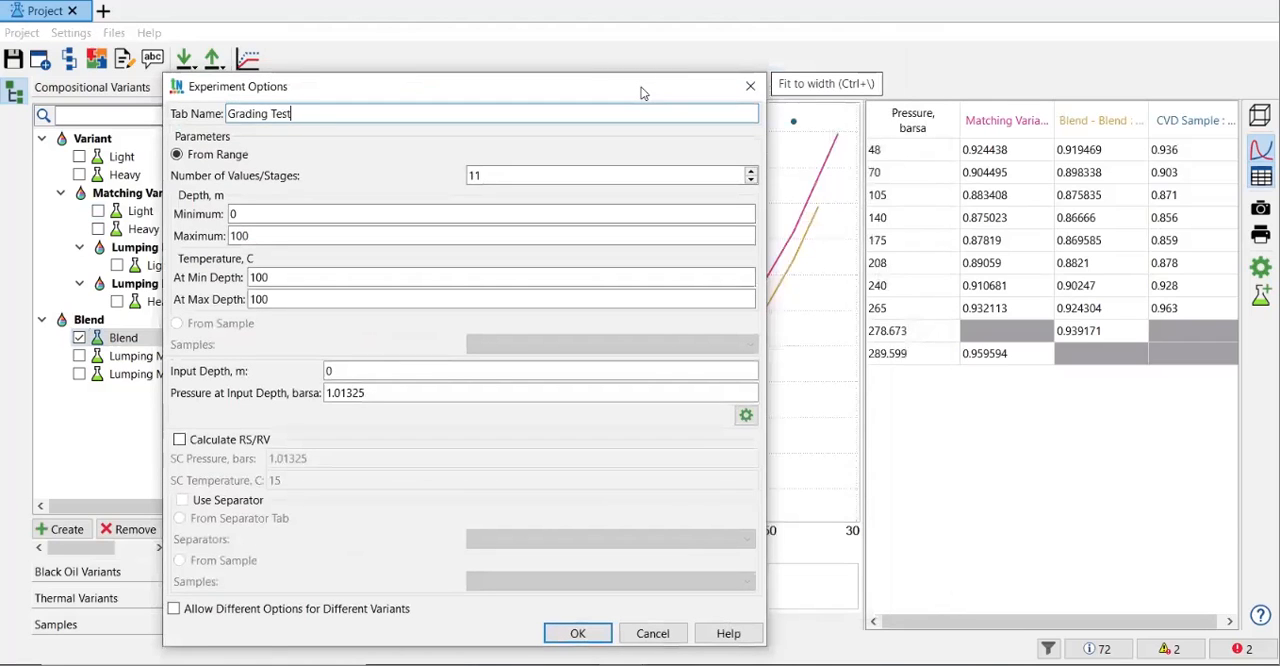
Step: Set the test's depth range to 2000–2100 m and the temperature at maximum depth to 104 °C
click(357, 211)
text(2000)
key(Tab)
text(2)
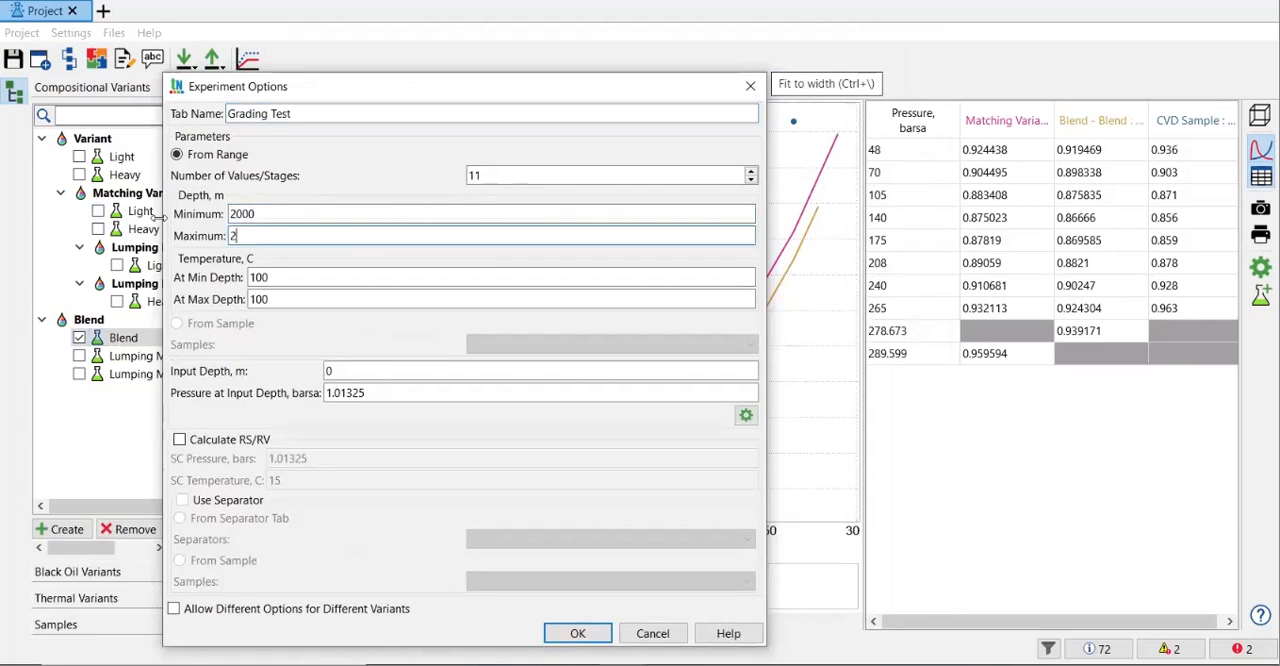
key(Tab)
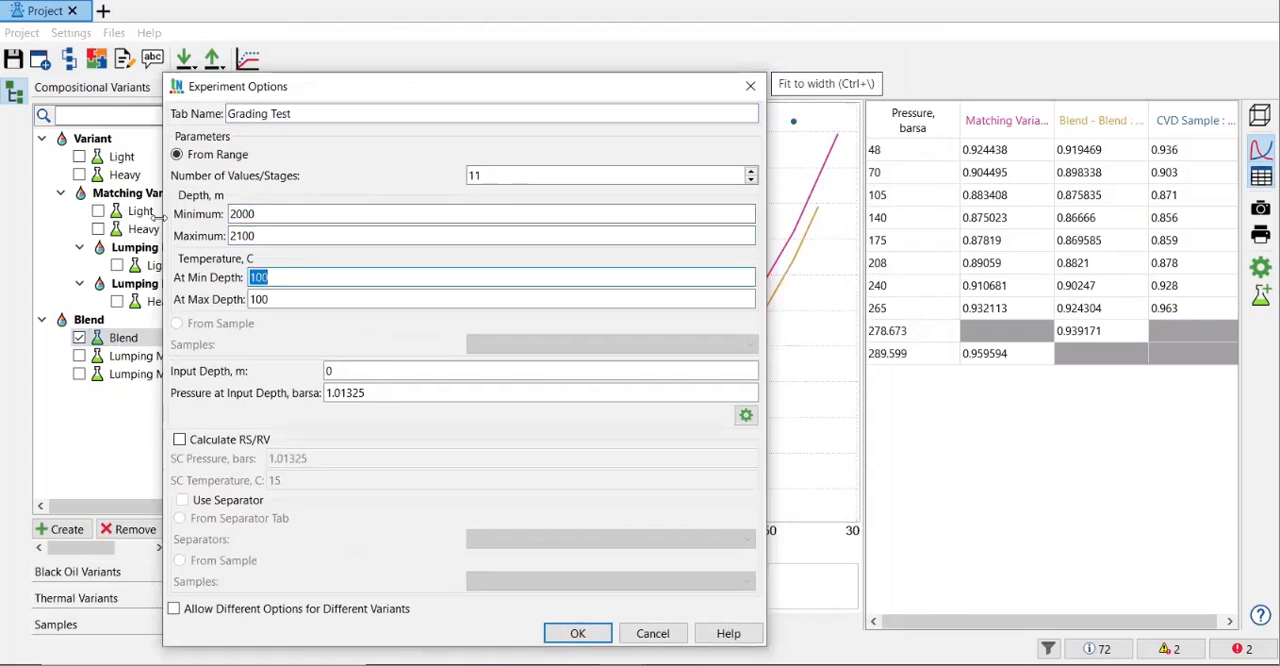
key(Tab)
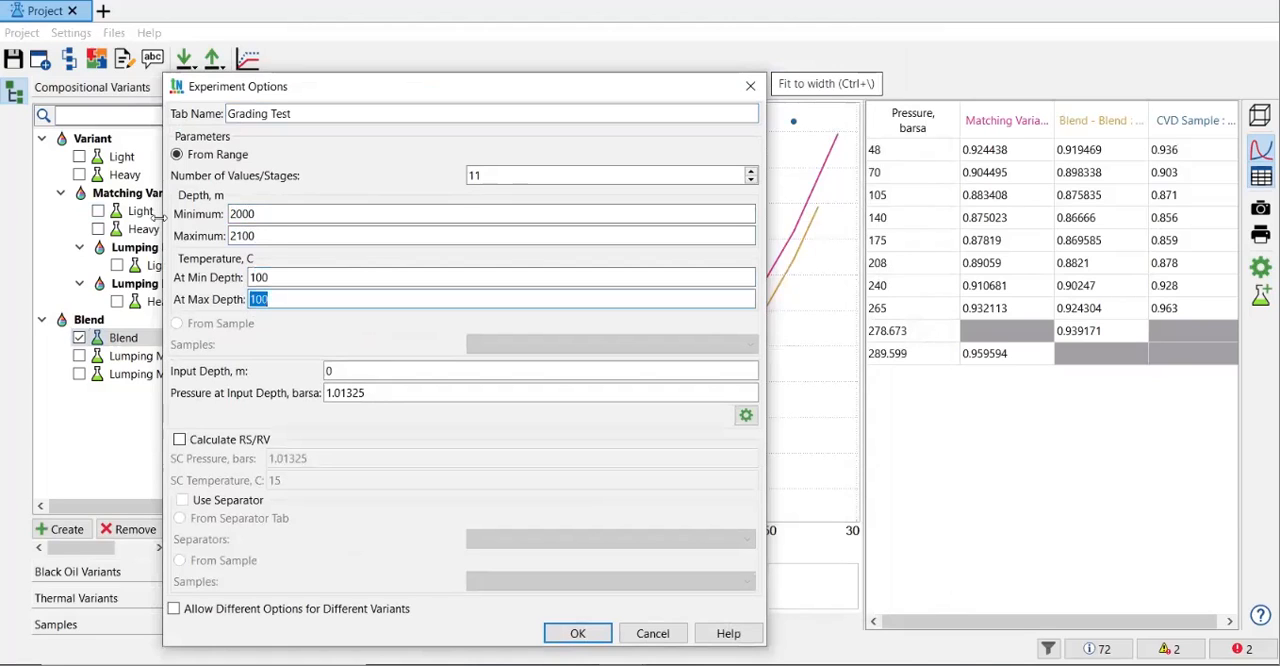
text(104)
key(Tab)
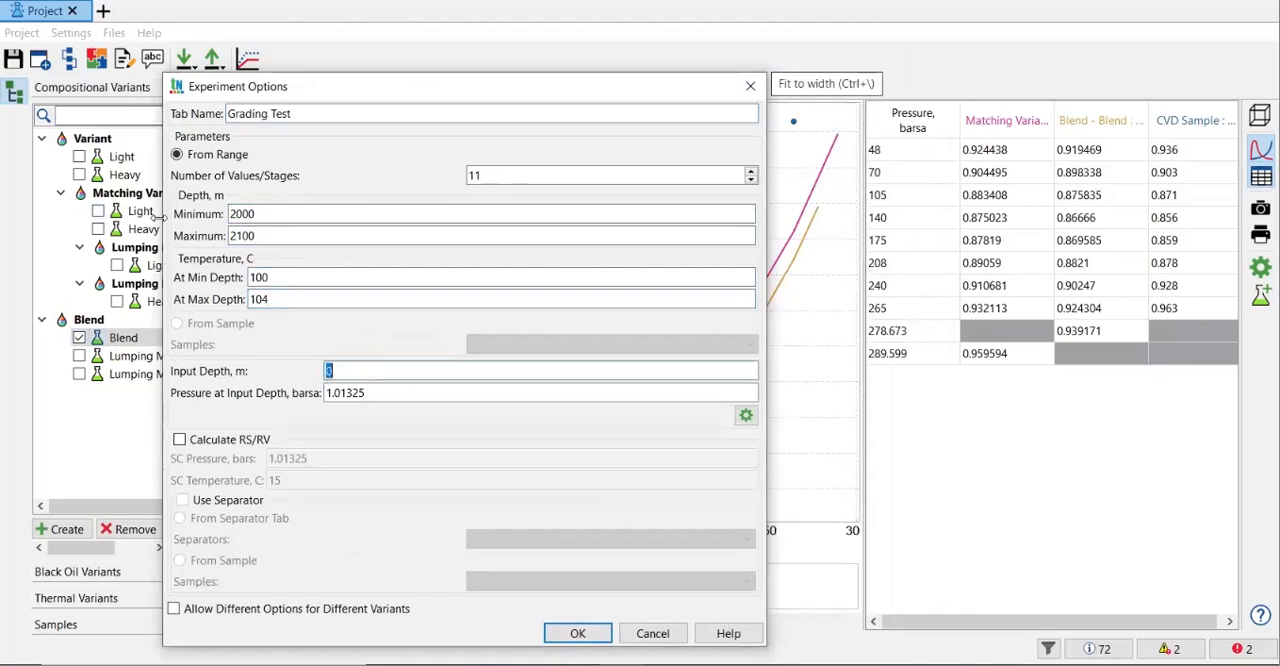
Step: Set the input depth to 2000 m and its pressure to 600 barsa, enable the RS/RV calculation and run the test
text(2000)
key(Tab)
text(60)
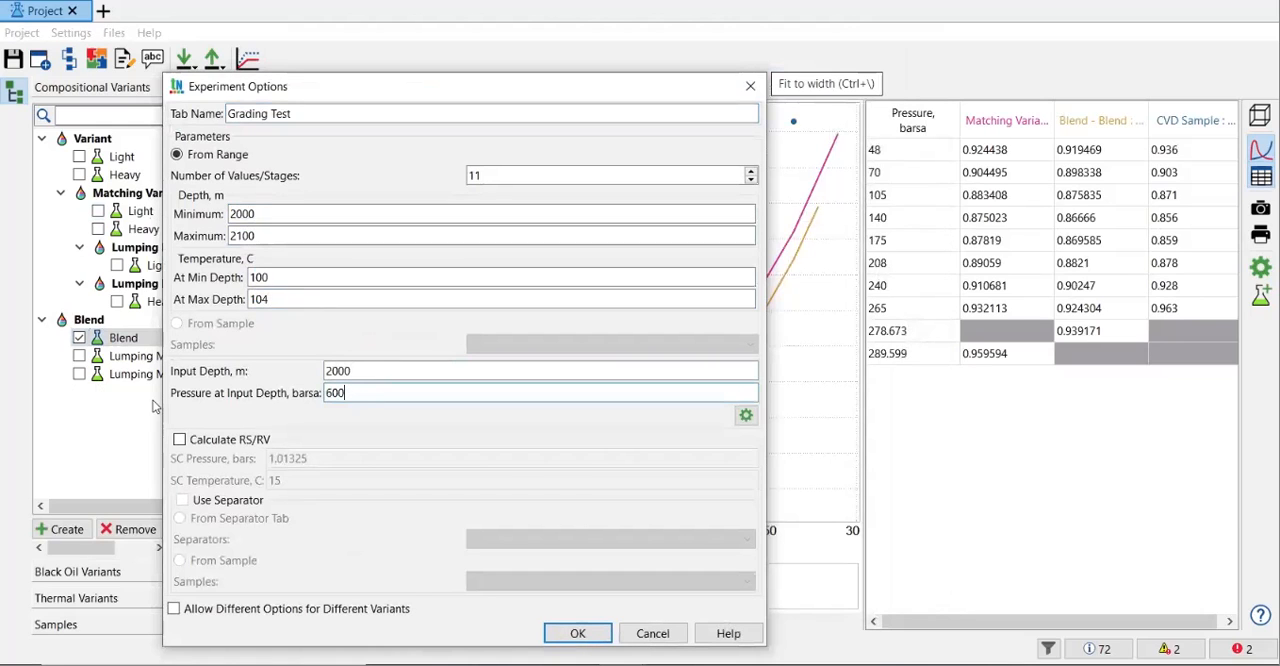
click(180, 441)
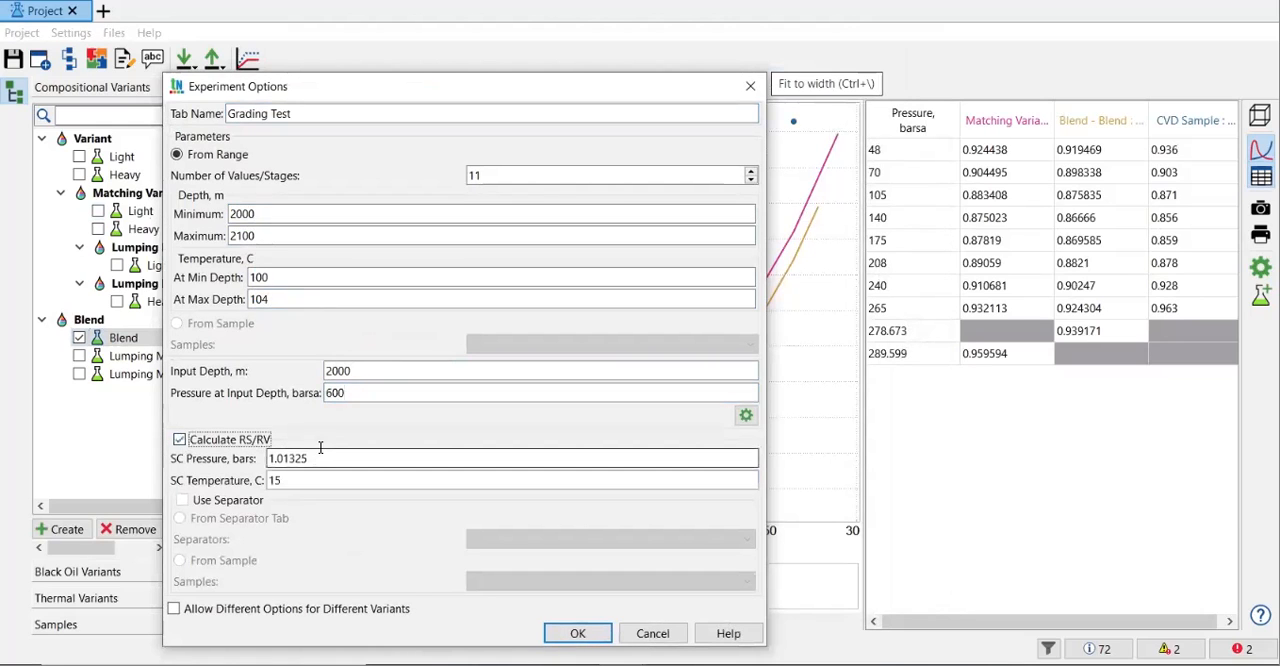
click(589, 638)
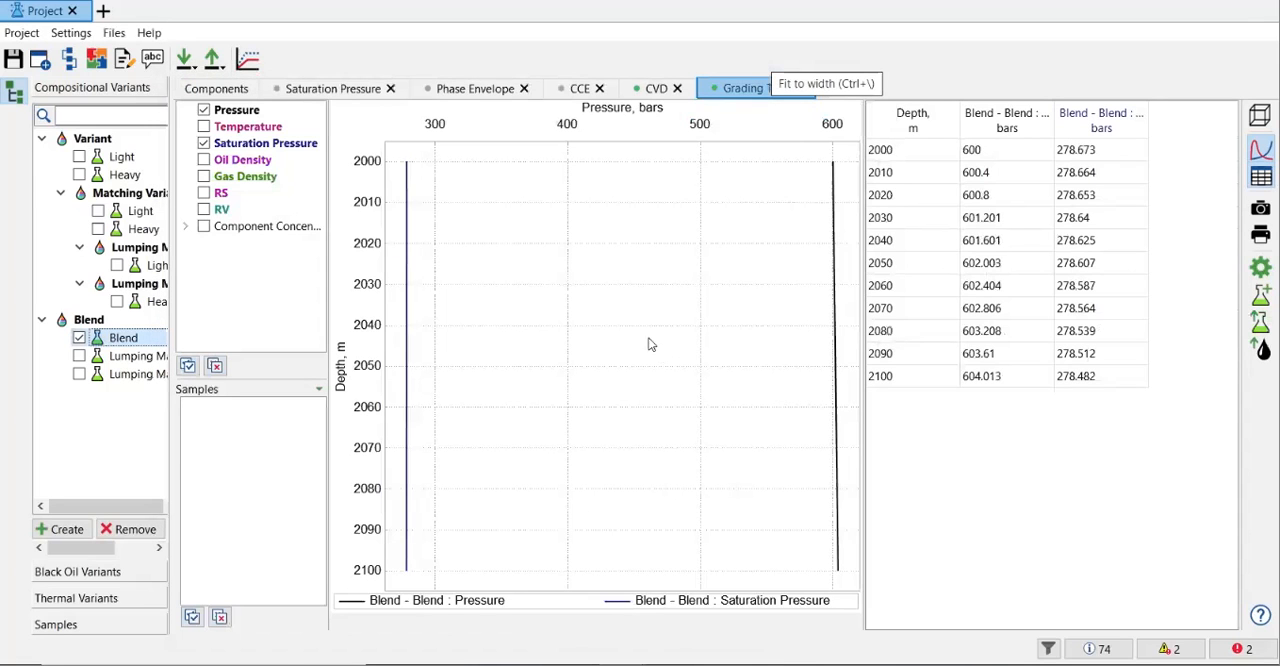
Step: Plot oil density, gas density, RS and RV for the Blend variant in the new grading test
click(204, 177)
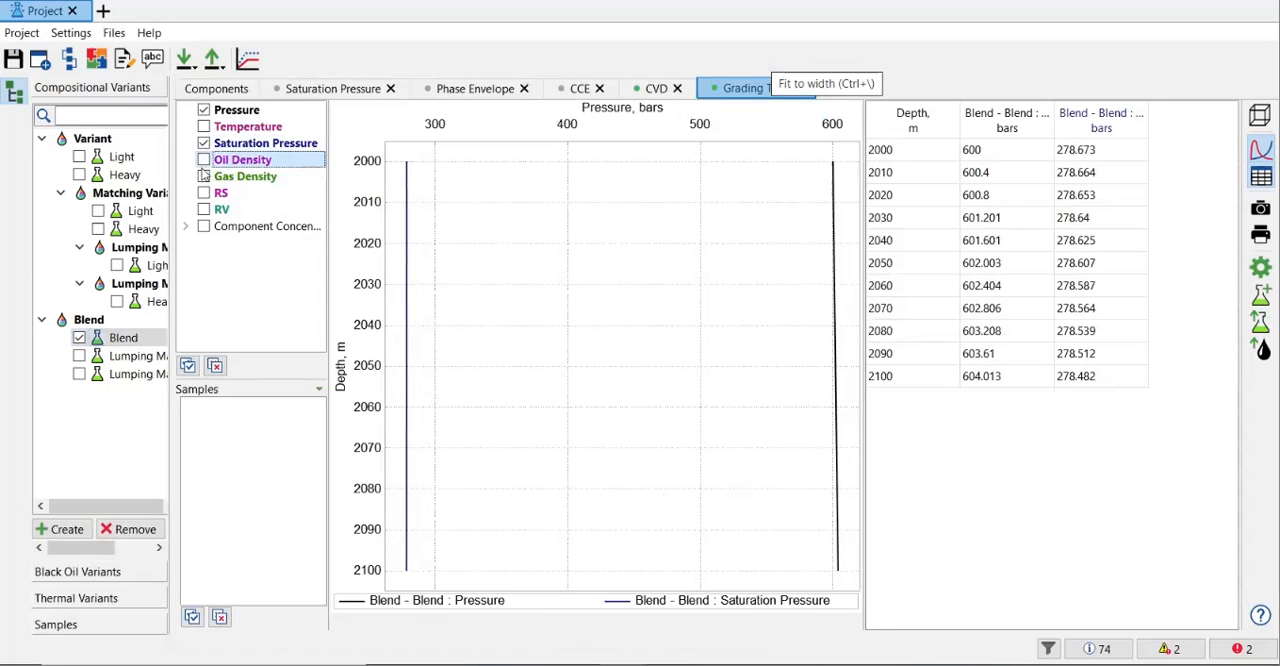
click(206, 196)
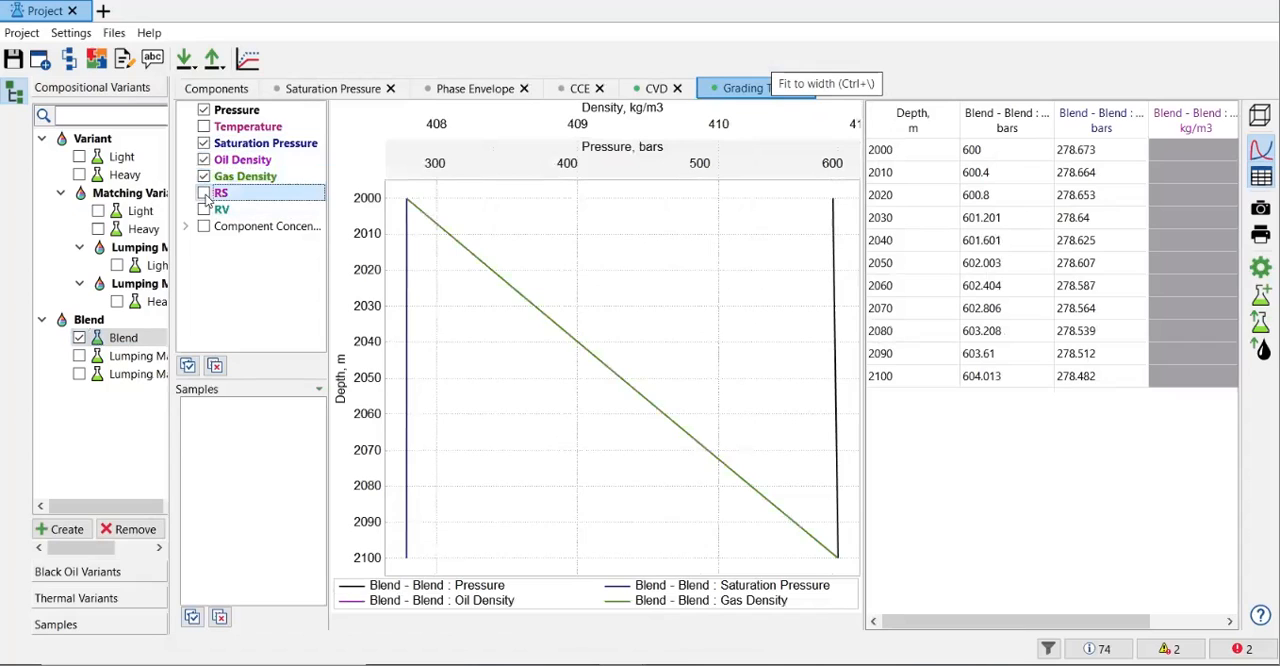
click(205, 195)
click(205, 211)
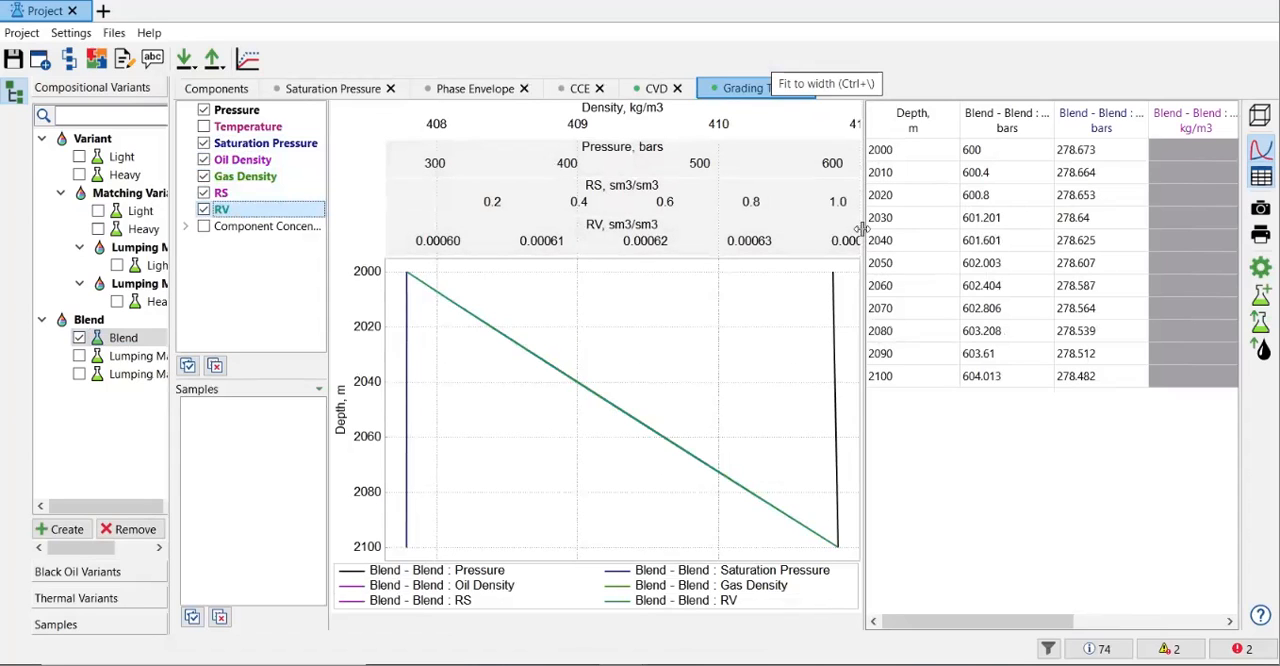
Step: Enlarge the results table, look through its columns and widen the Blend pressure column
drag(862, 229, 820, 214)
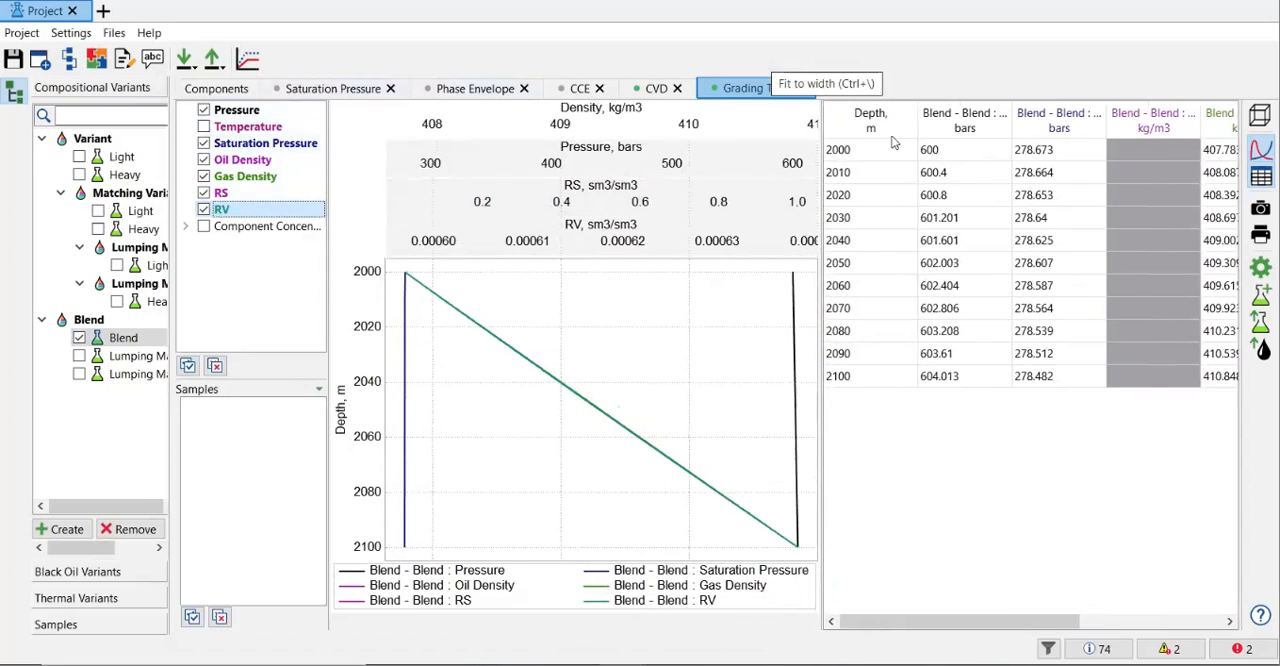
drag(1062, 621, 933, 598)
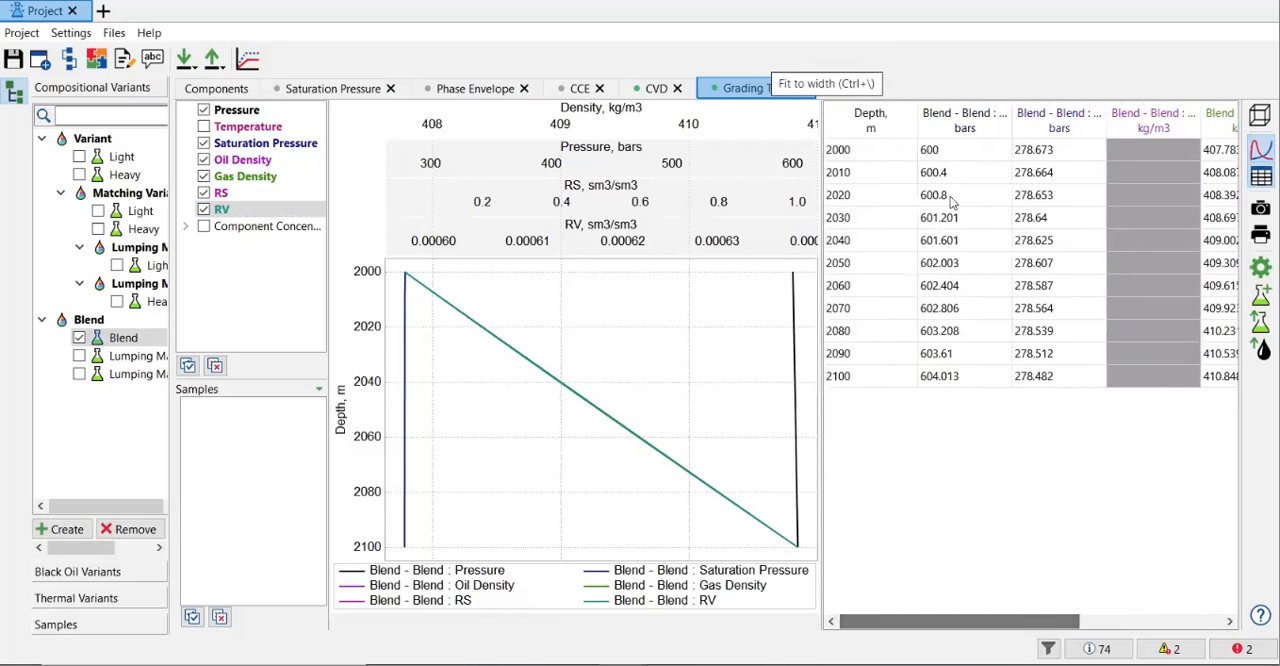
drag(1010, 121, 1074, 125)
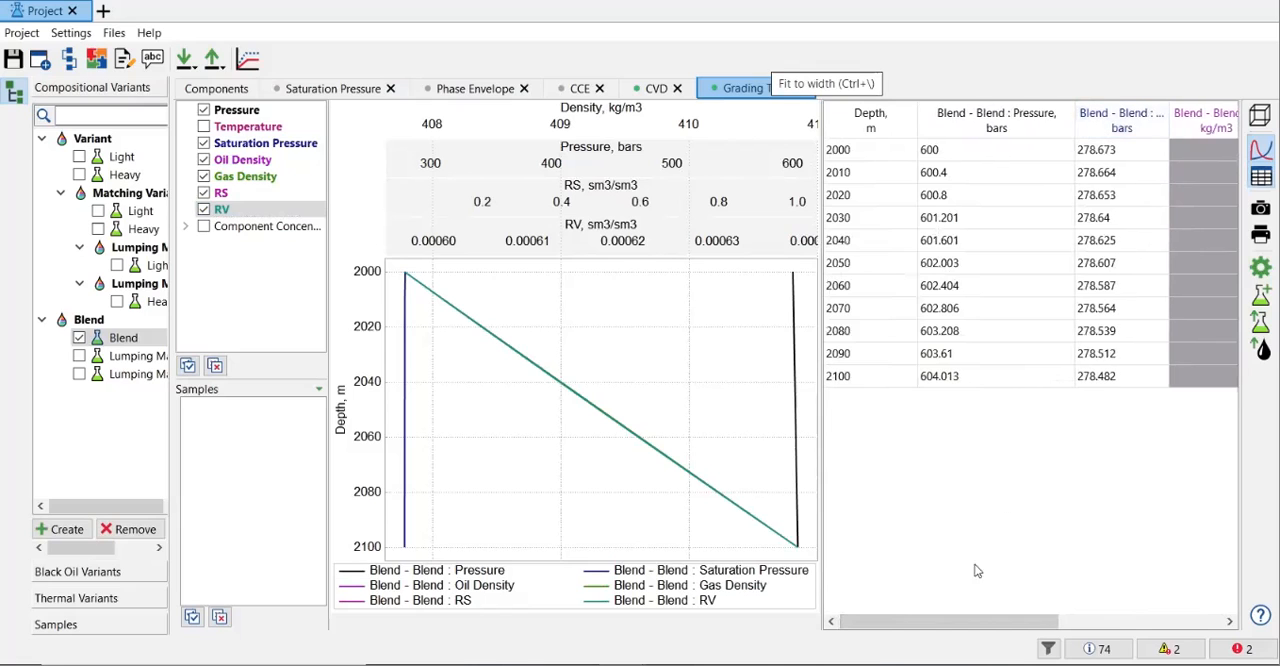
Step: Hide the saturation pressure, oil density, gas density, RS and RV curves so that only pressure is plotted
click(204, 143)
click(204, 160)
click(204, 176)
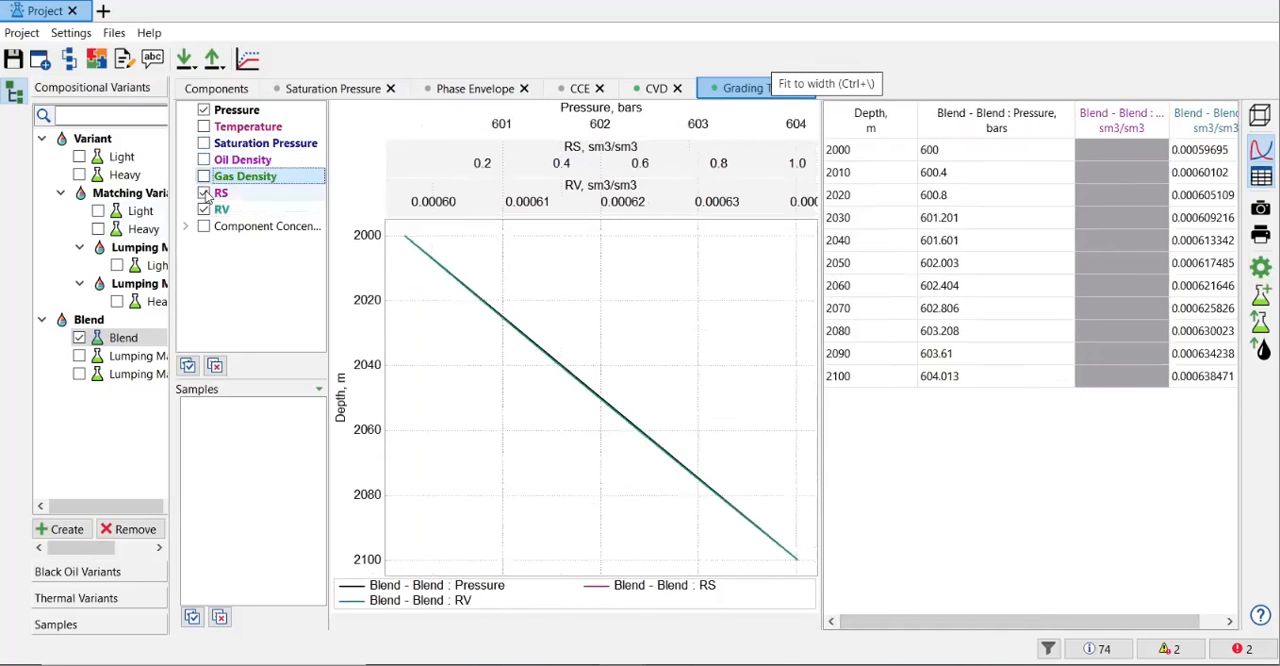
click(204, 209)
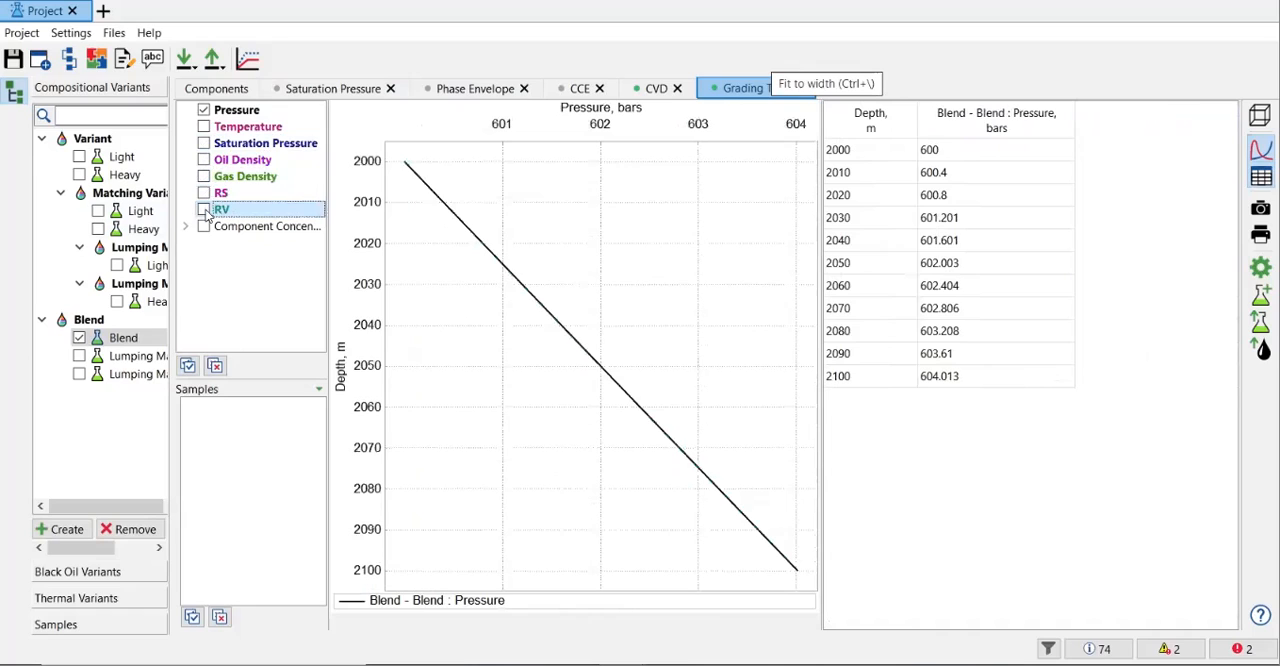
Step: Replace the pressure curve with the temperature curve in the grading test plot
click(209, 127)
click(204, 124)
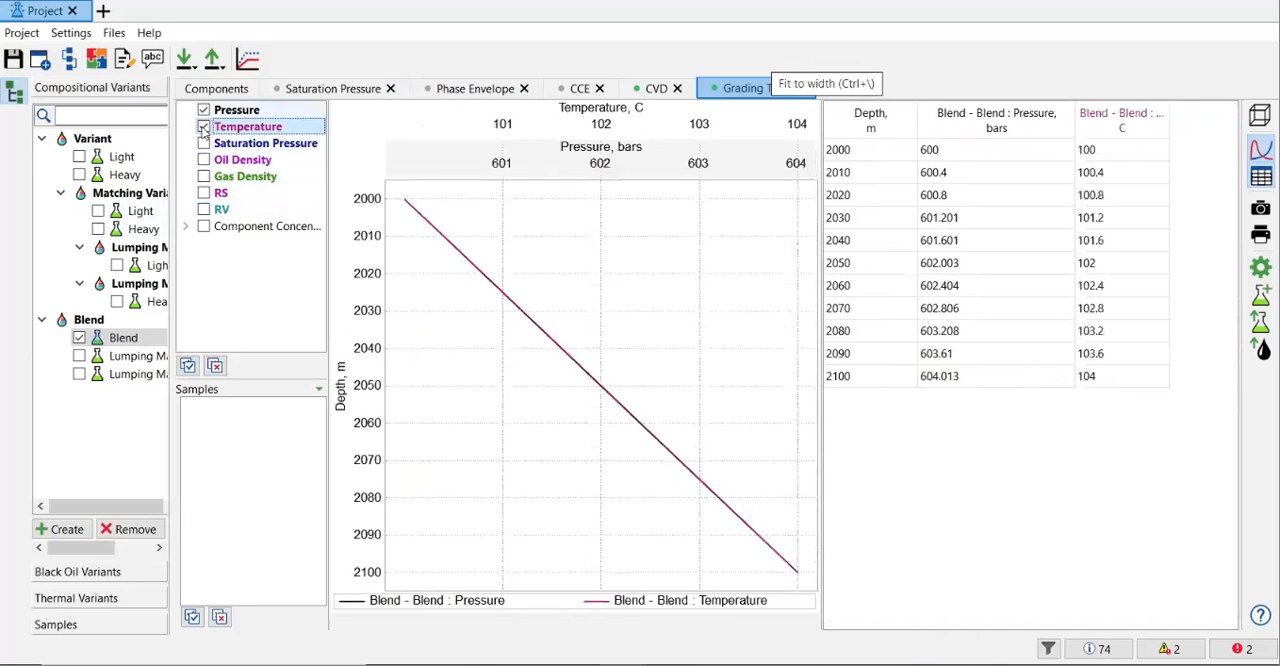
click(210, 114)
click(204, 111)
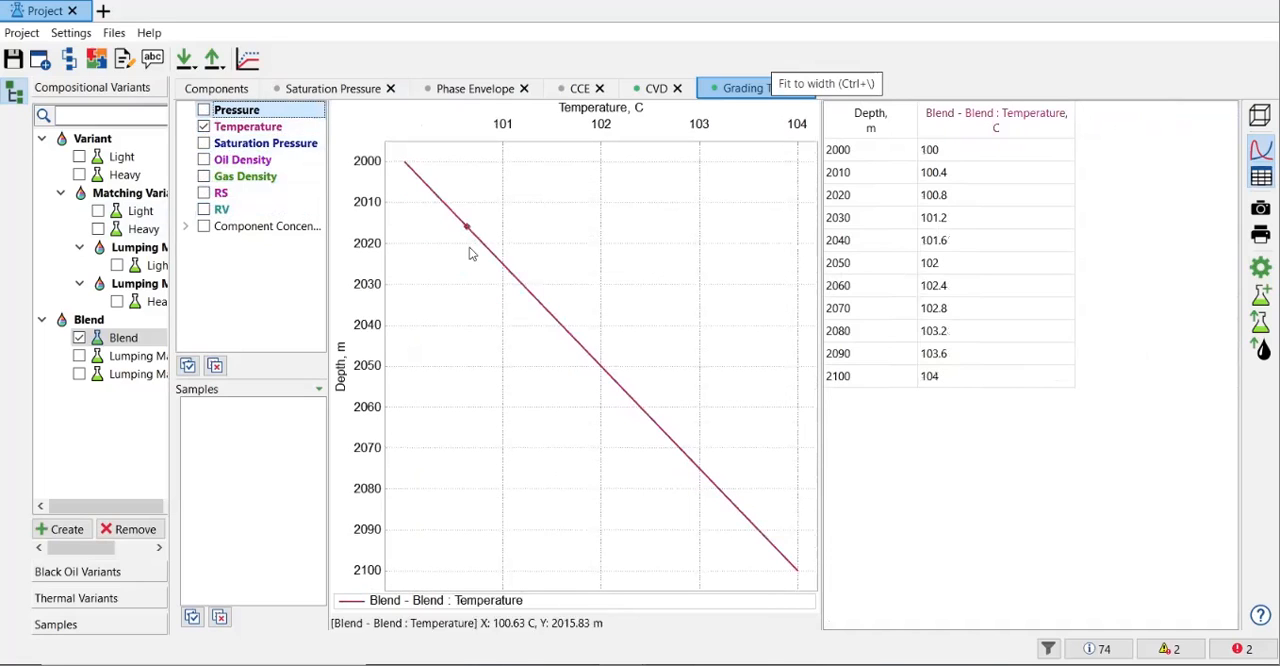
Step: Show the saturation pressure curve over depth and hide the temperature curve
click(204, 143)
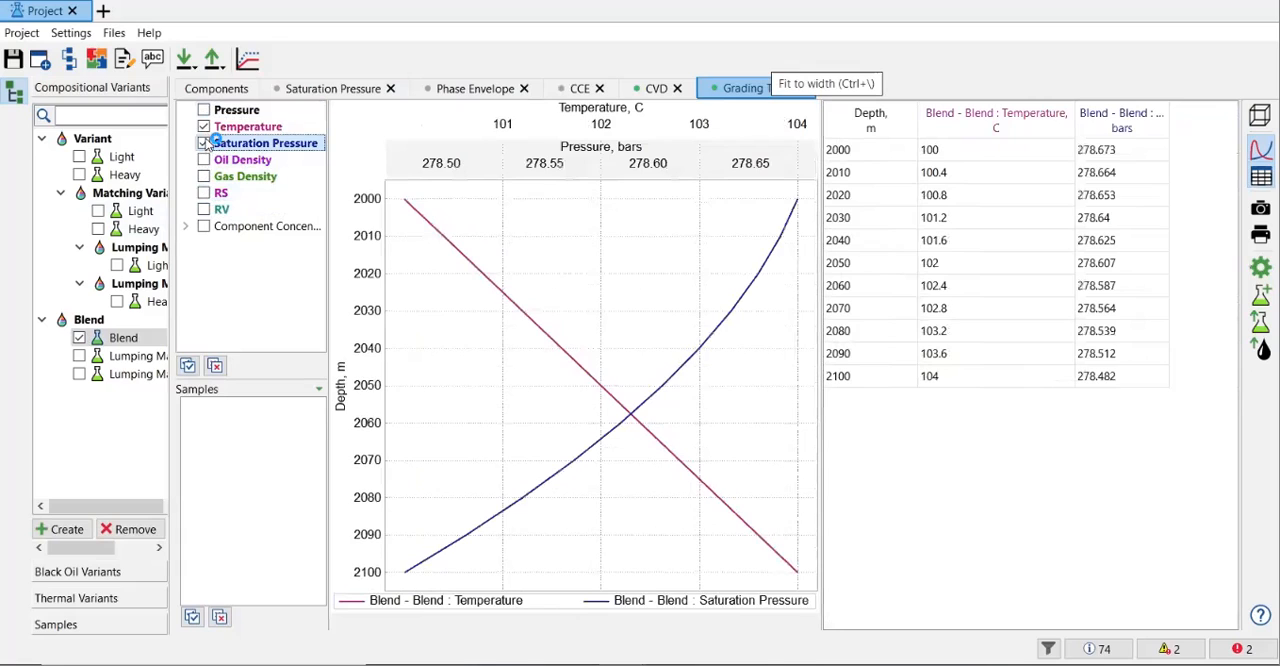
click(205, 144)
click(205, 144)
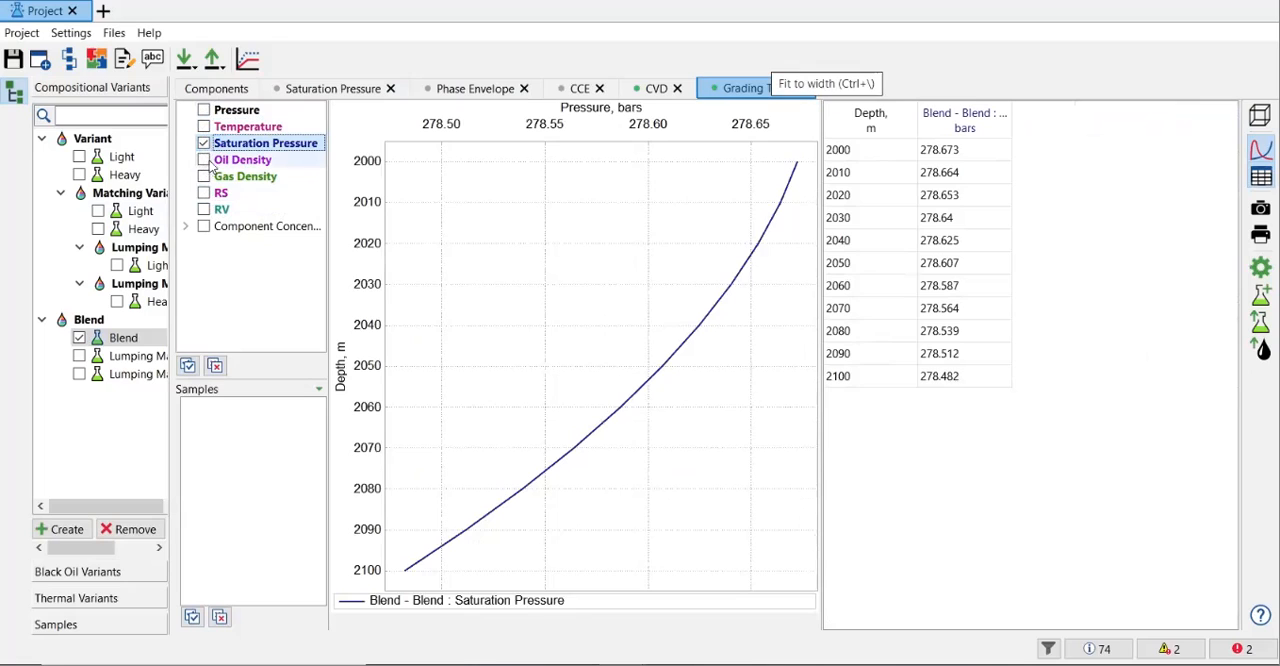
Step: Replace the saturation pressure curve with oil density and finally with gas density alone, and widen the gas density column
click(206, 161)
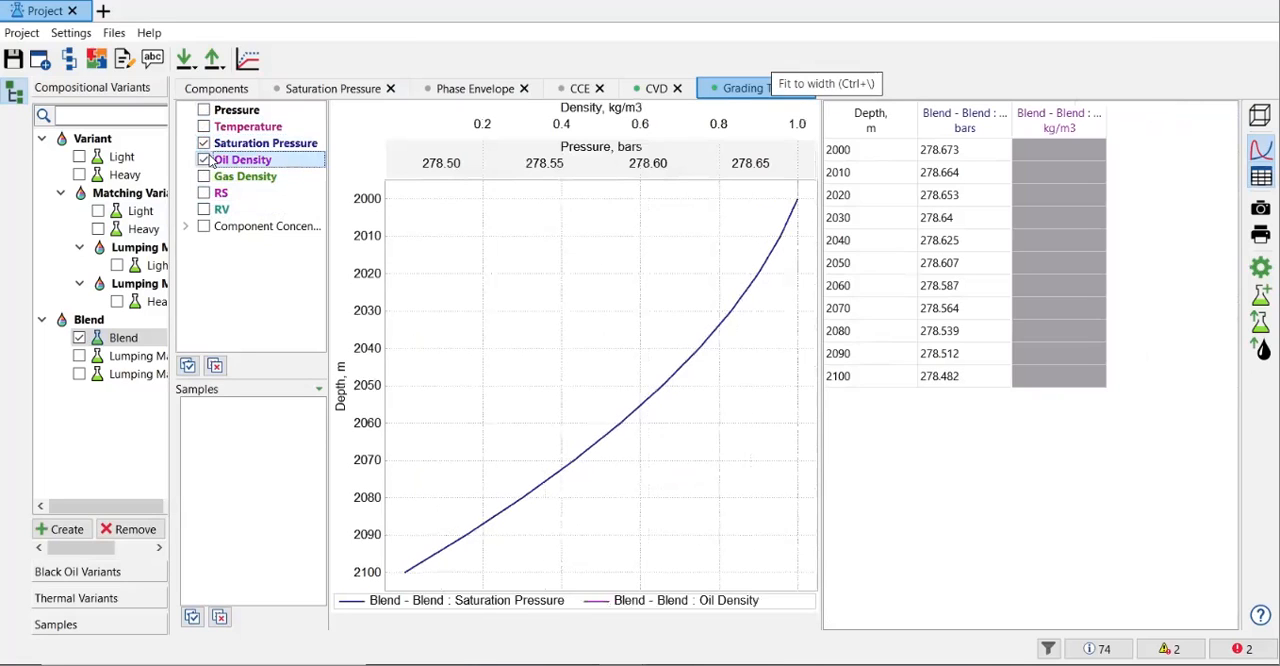
click(206, 146)
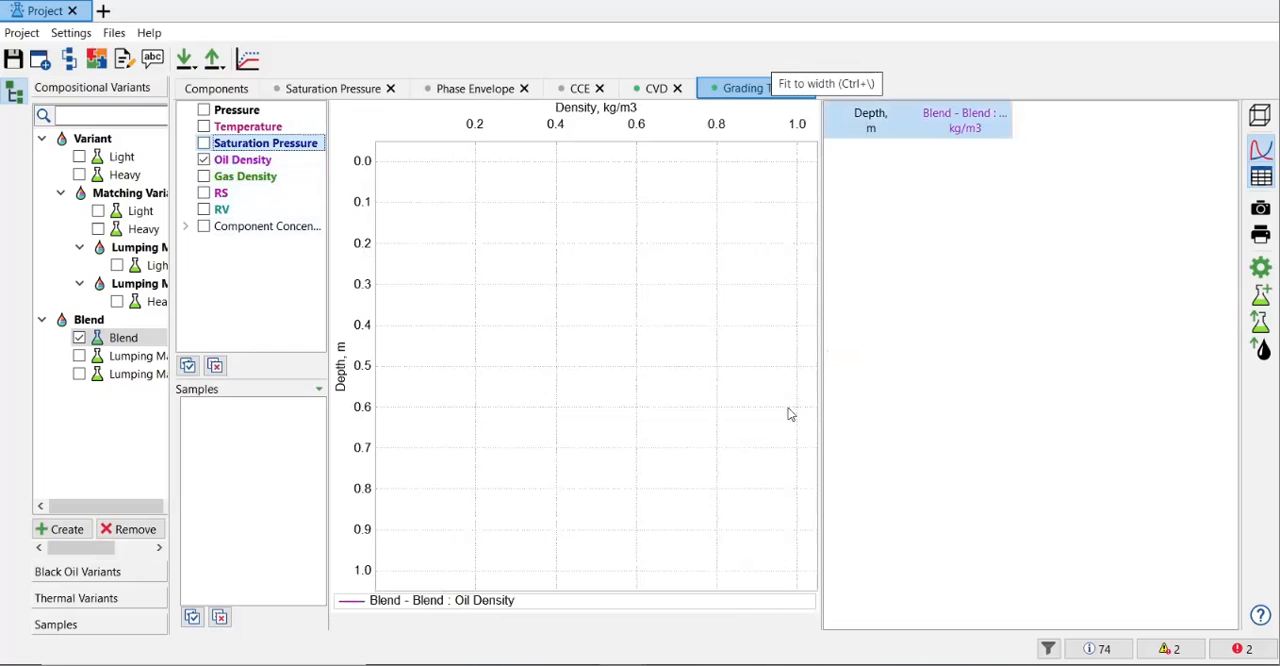
click(207, 174)
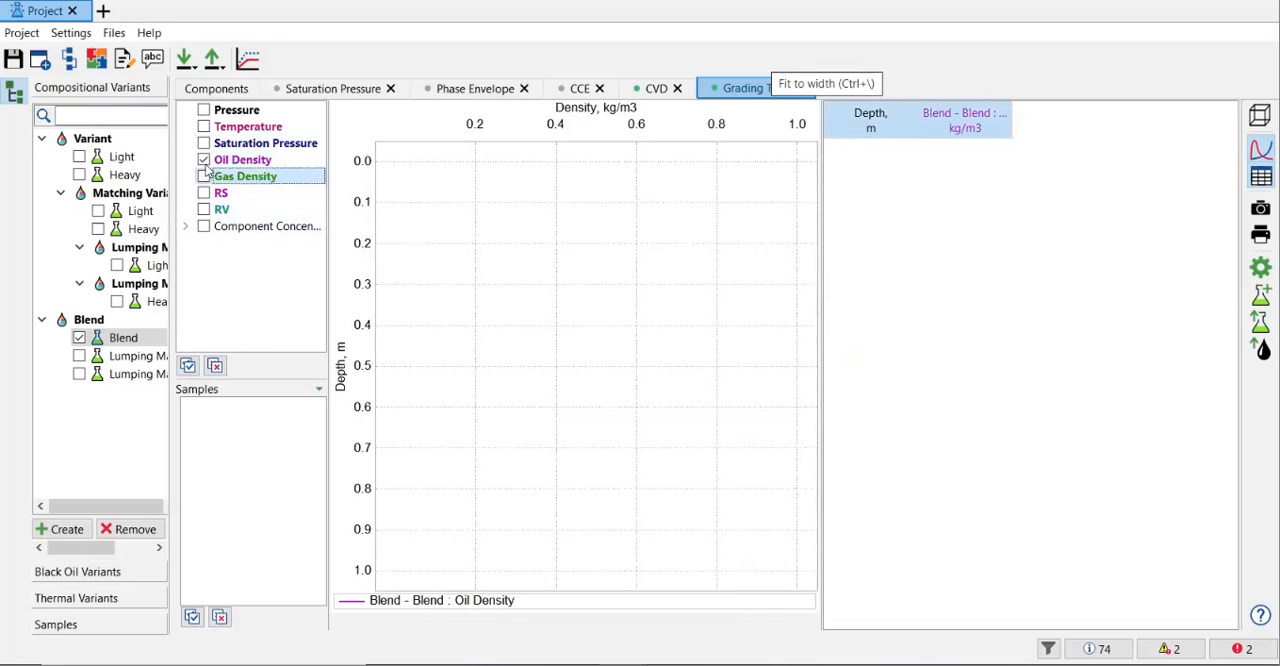
key(space)
click(204, 160)
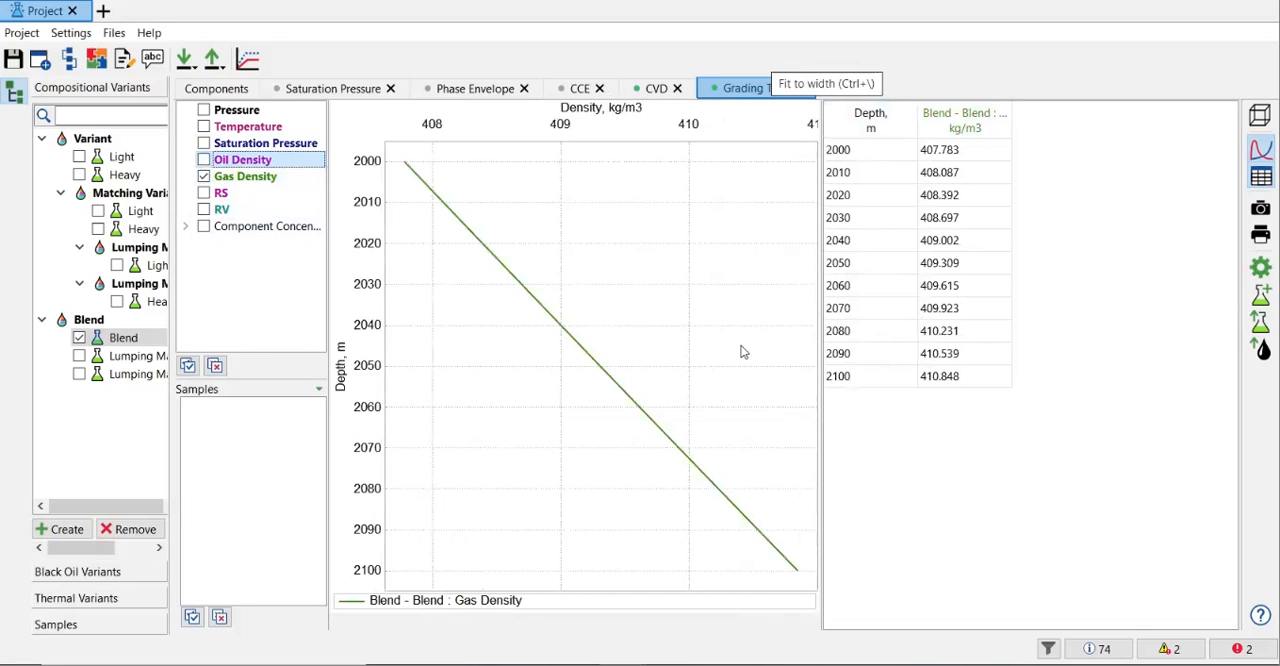
drag(1012, 130, 1117, 123)
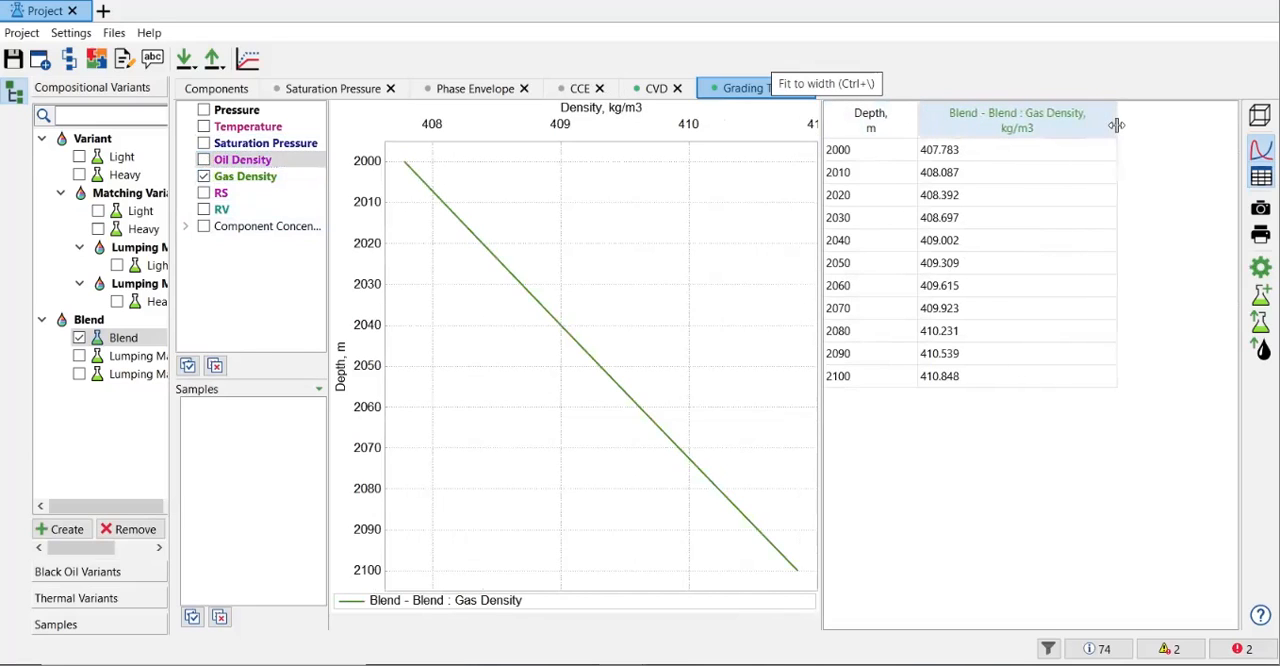
Step: Check the oil density results with and without gas density, and return to gas density alone
click(204, 161)
click(205, 177)
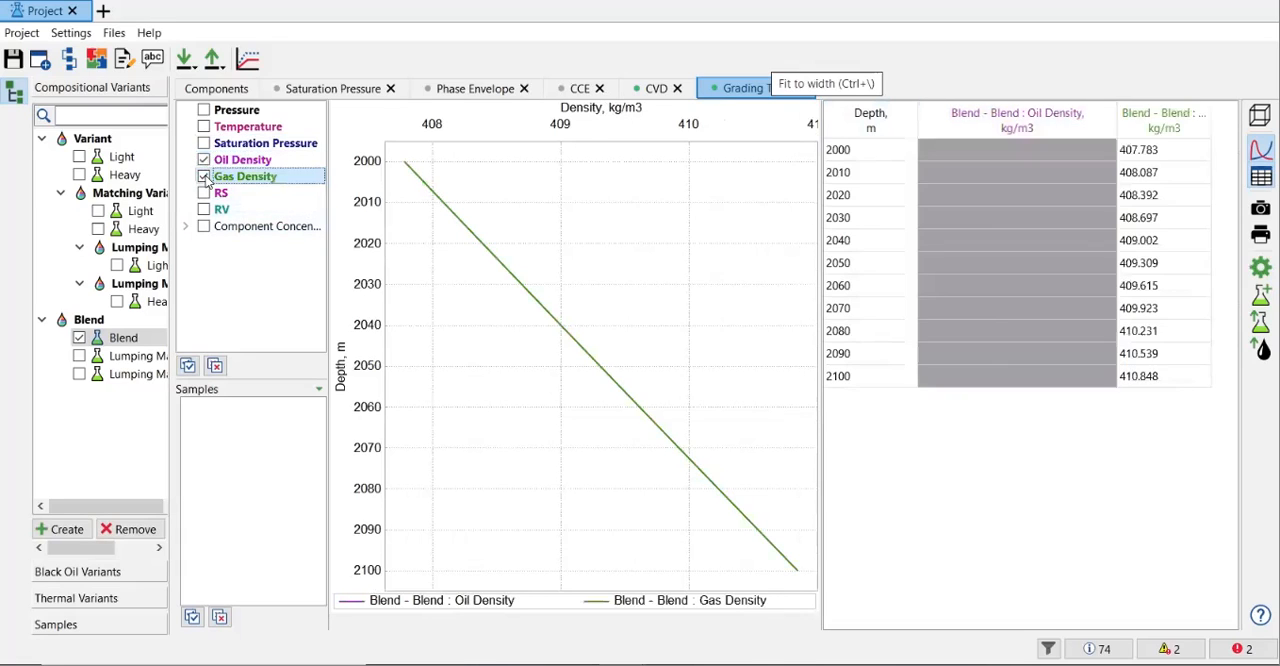
click(205, 177)
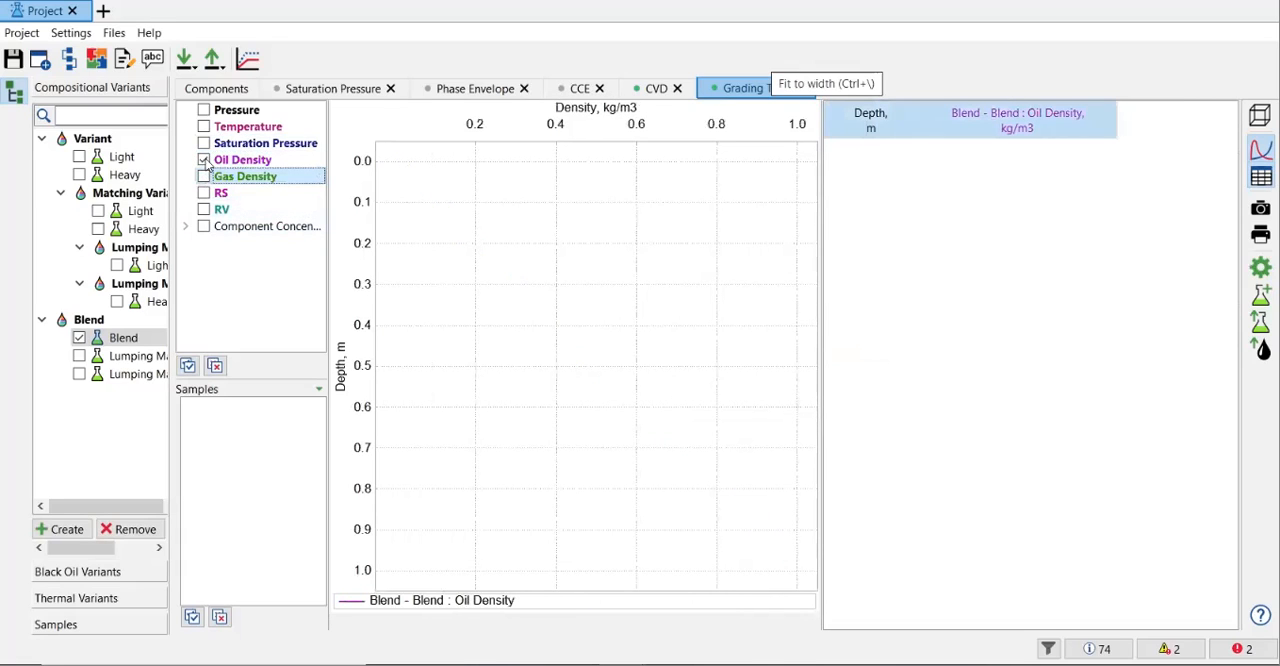
click(204, 161)
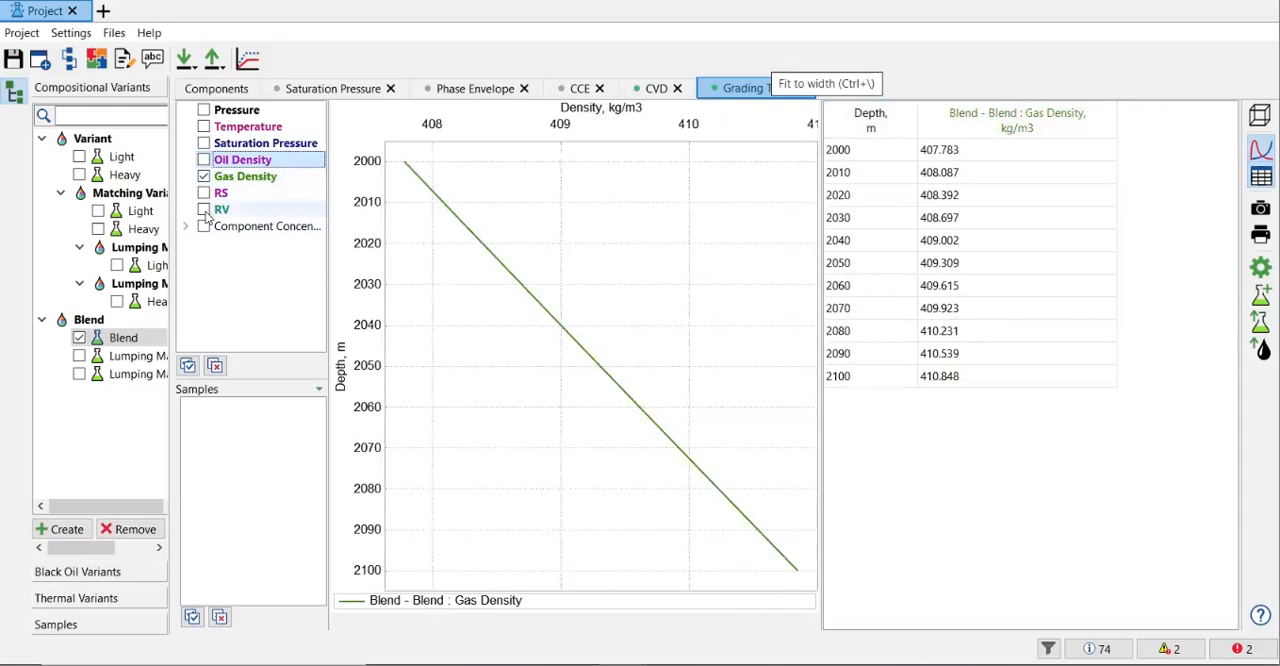
Step: Replace the gas density curve with the RV curve in the grading test plot, leaving RS hidden
click(206, 177)
click(205, 194)
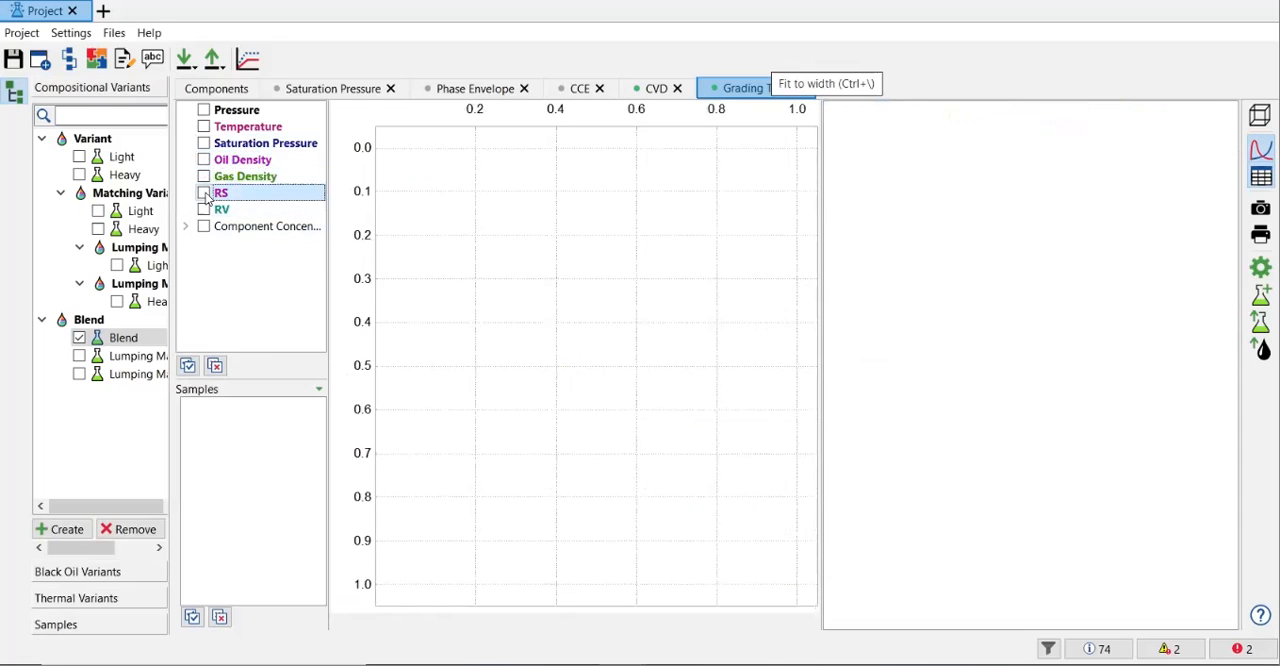
click(204, 209)
click(204, 193)
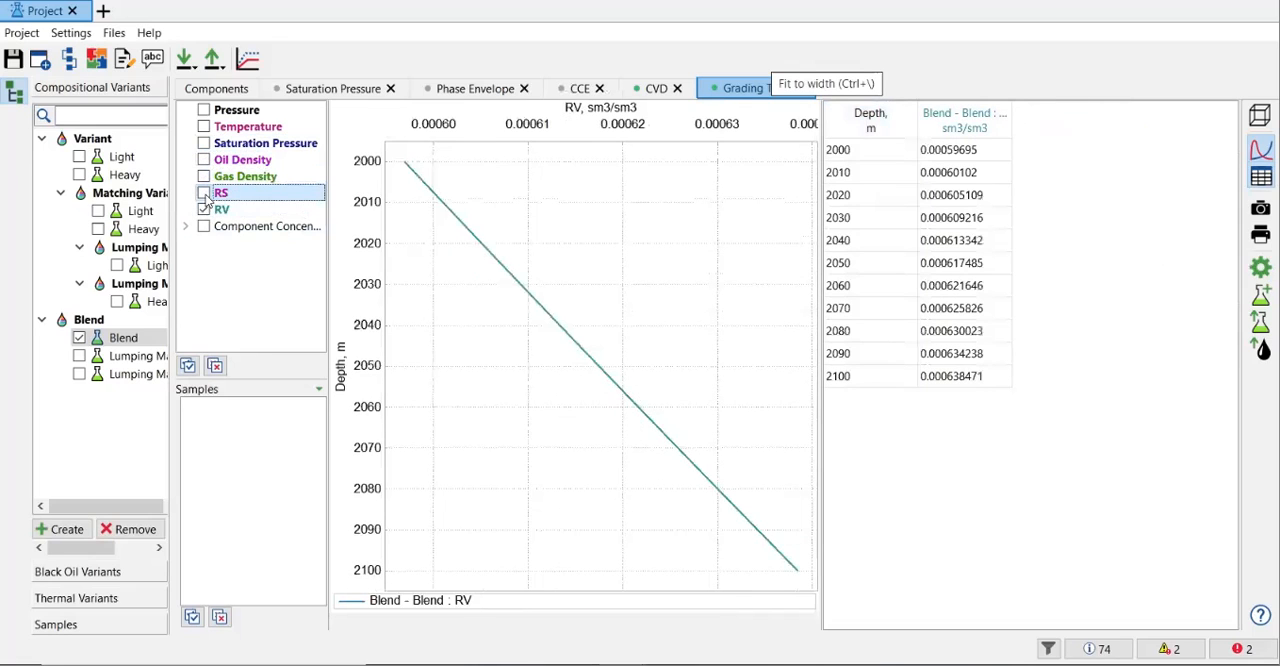
Step: Add the temperature, pressure, saturation pressure, gas density, oil density and RS results to the plot alongside RV
click(209, 126)
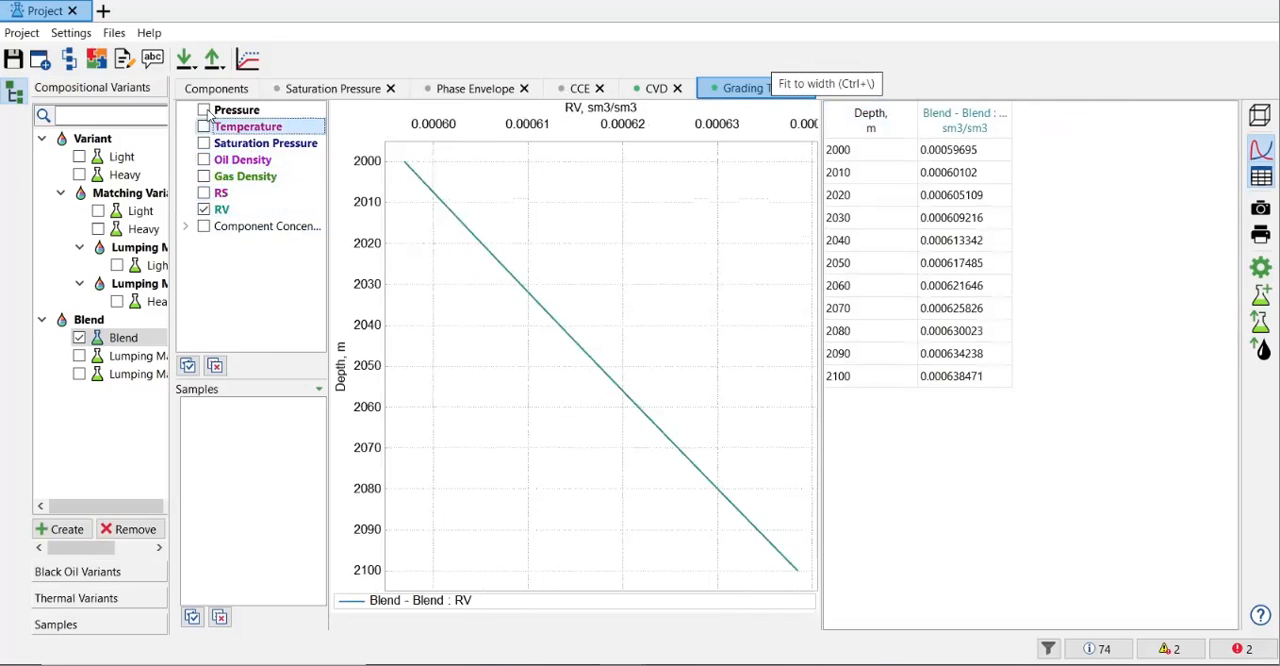
click(204, 110)
click(209, 145)
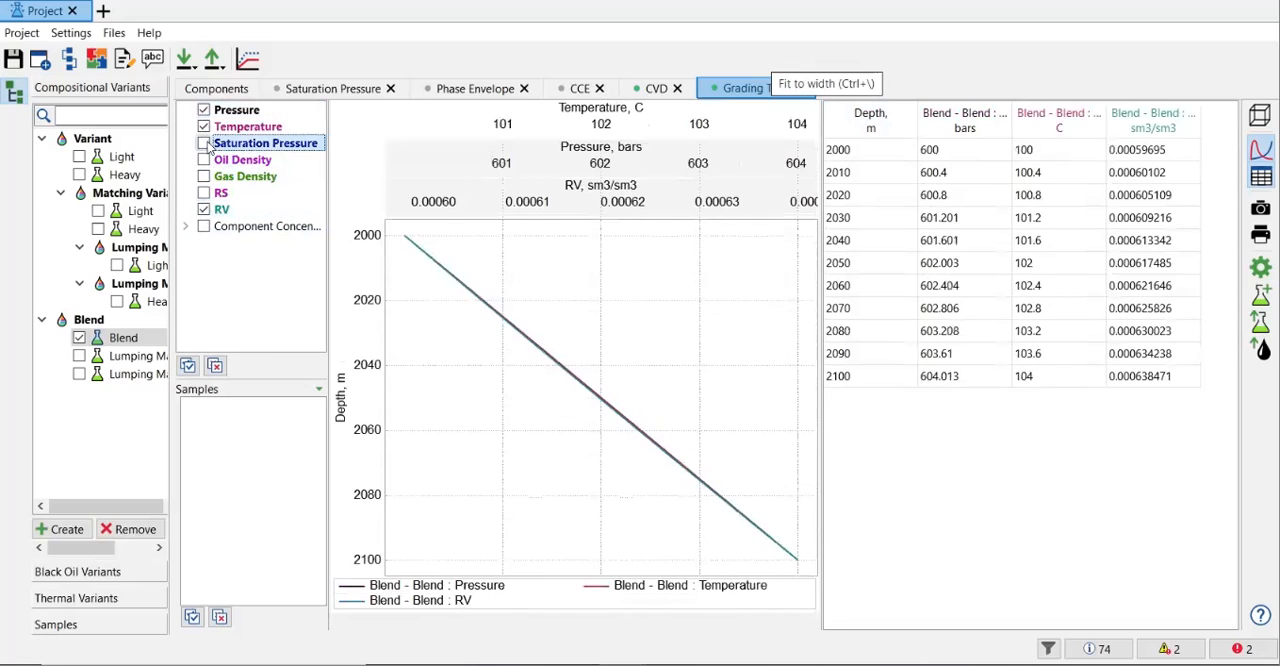
click(205, 144)
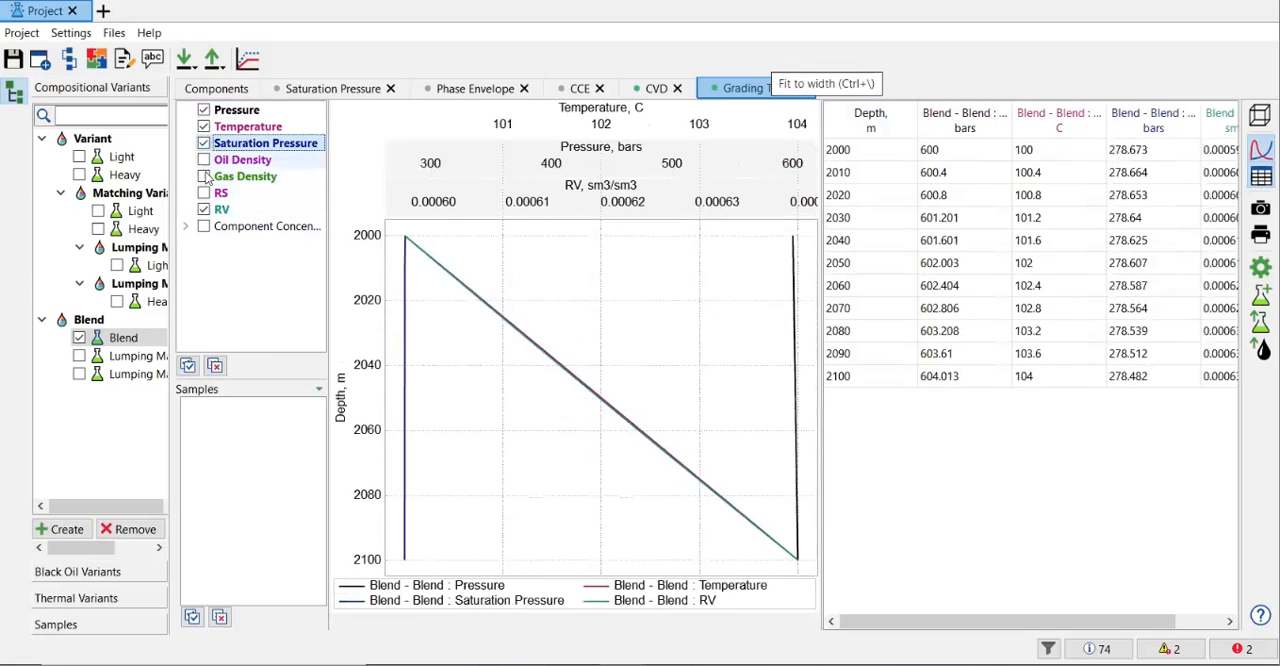
click(205, 177)
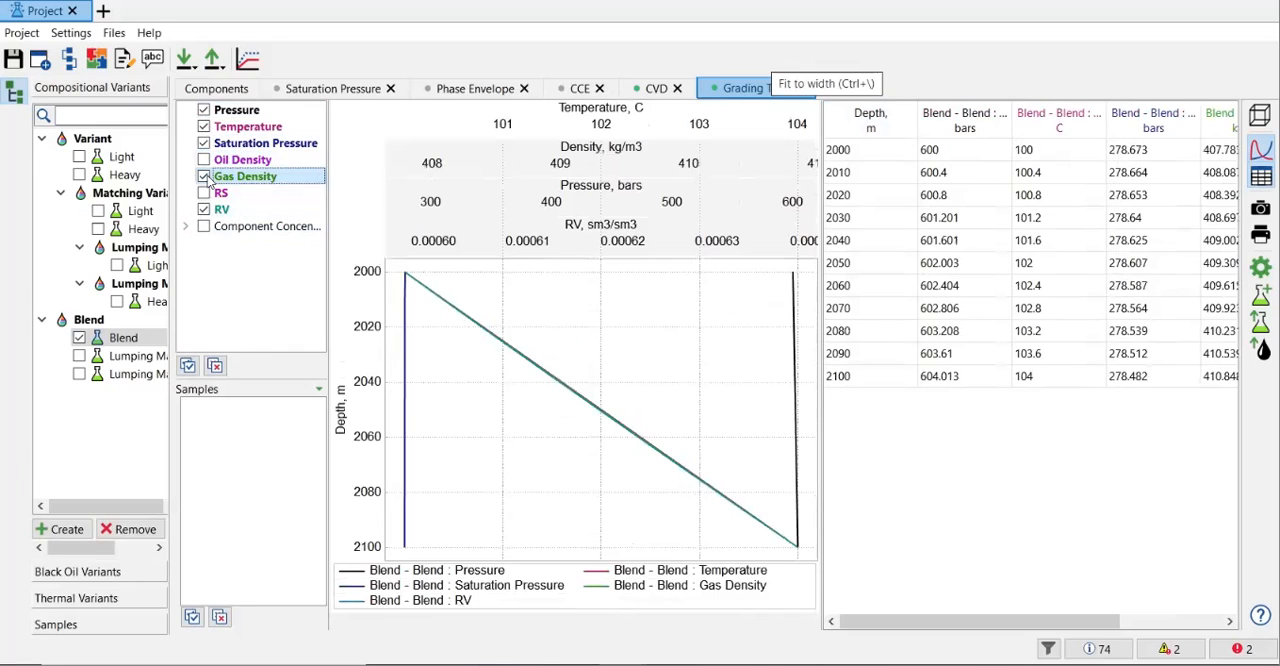
click(205, 160)
click(205, 193)
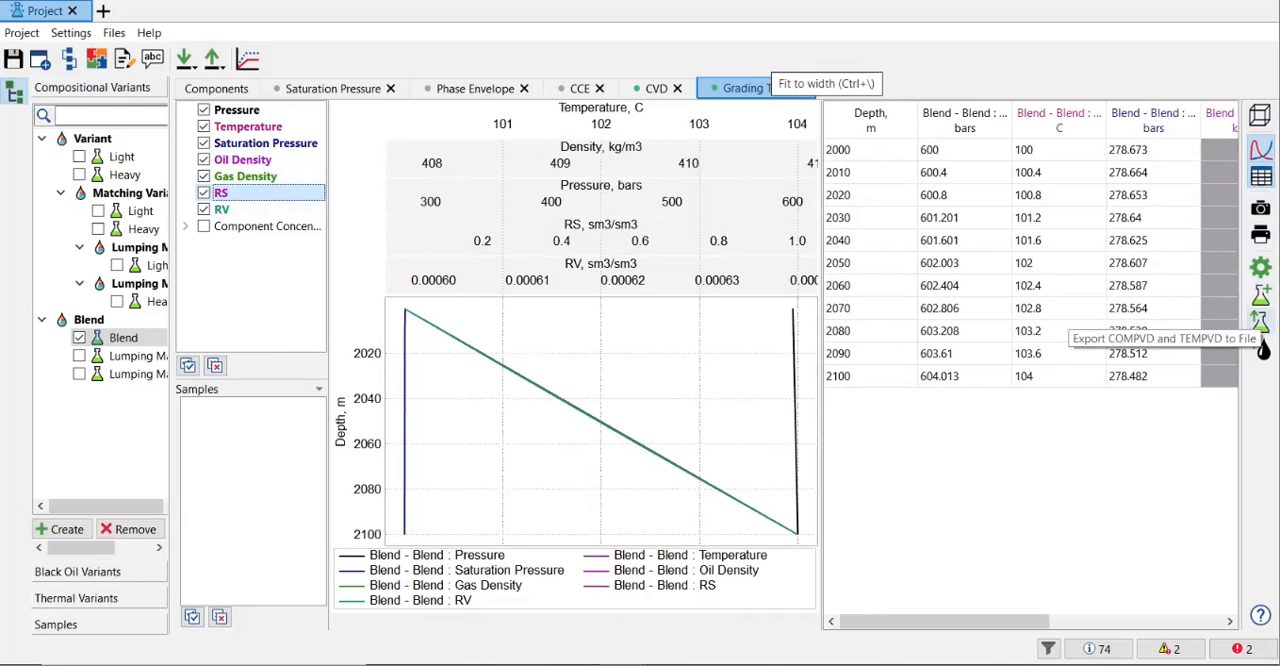
Step: Export the COMPVD and TEMPVD tables to the include file COMPVD_and_TEMPVD_Blend in the Project folder
click(1262, 343)
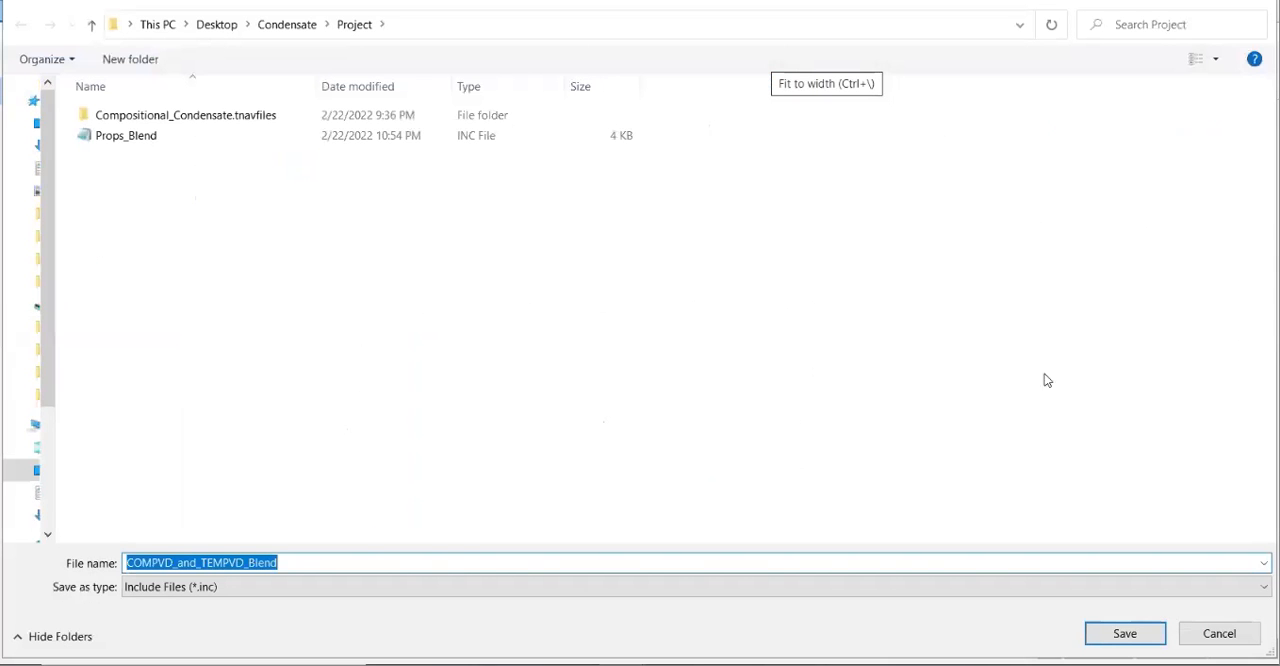
click(243, 515)
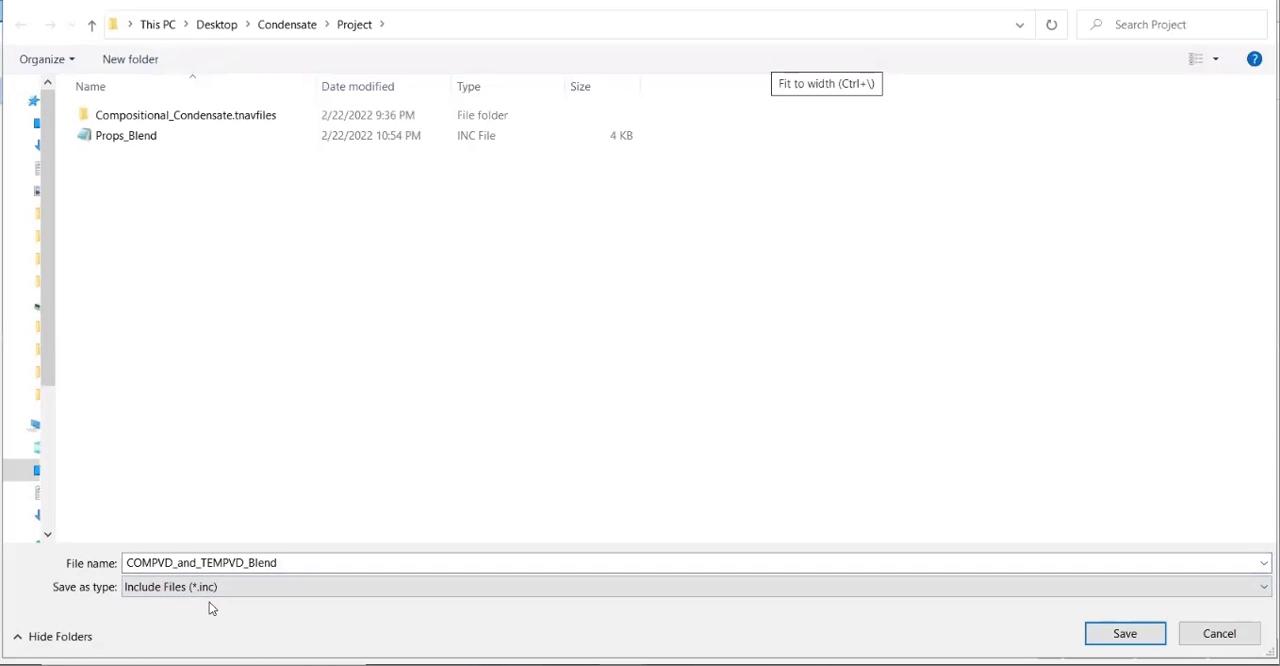
click(1137, 640)
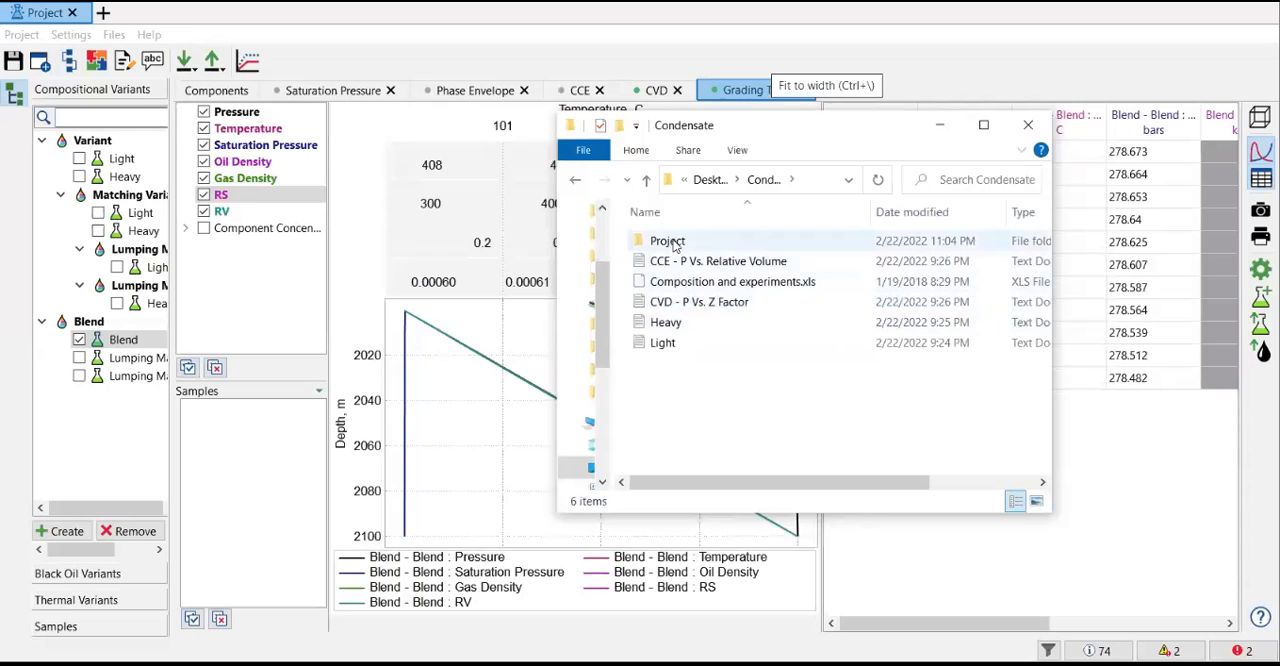
Step: Open the exported COMPVD_and_TEMPVD_Blend file from the Project folder in Notepad, review its composition and temperature tables over depth, and return to the project
double_click(676, 244)
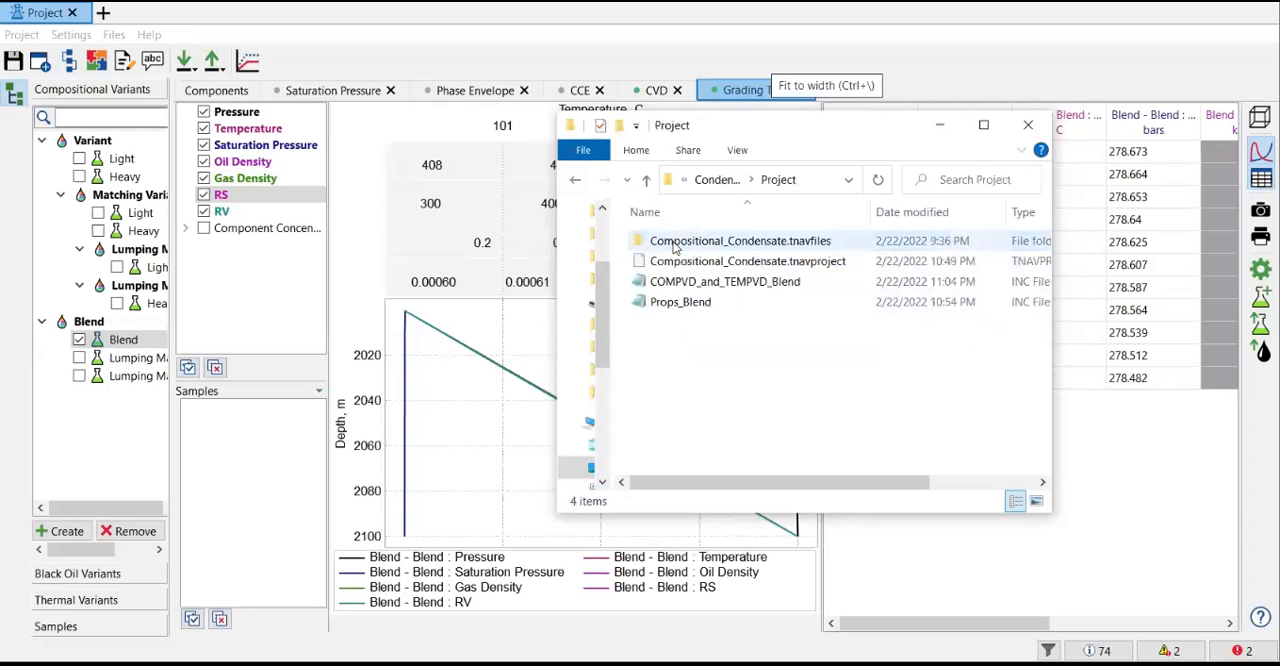
double_click(714, 284)
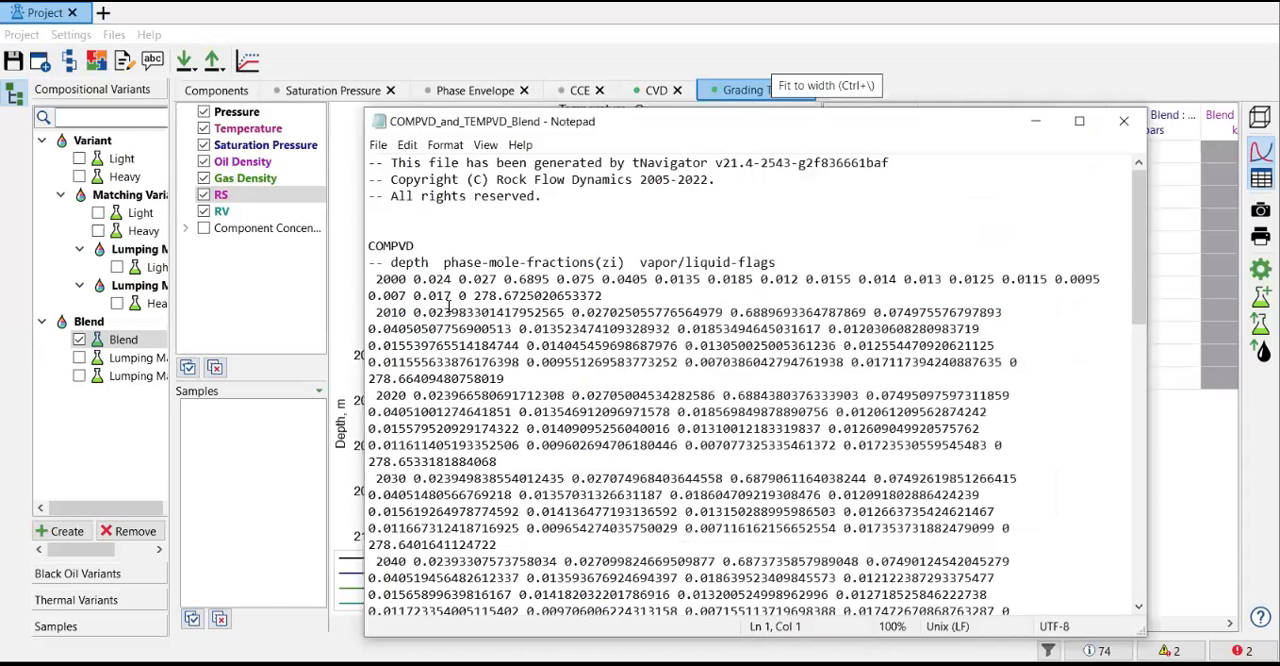
scroll(447, 304, down, 9)
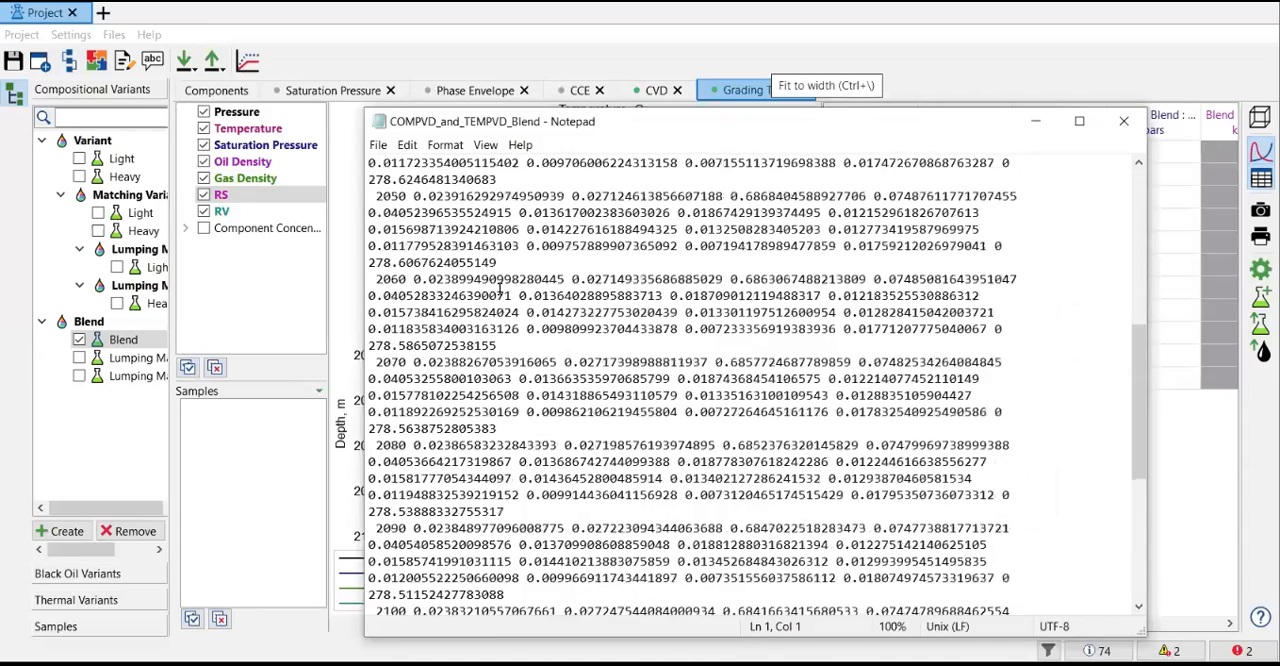
scroll(500, 289, down, 7)
scroll(498, 287, up, 4)
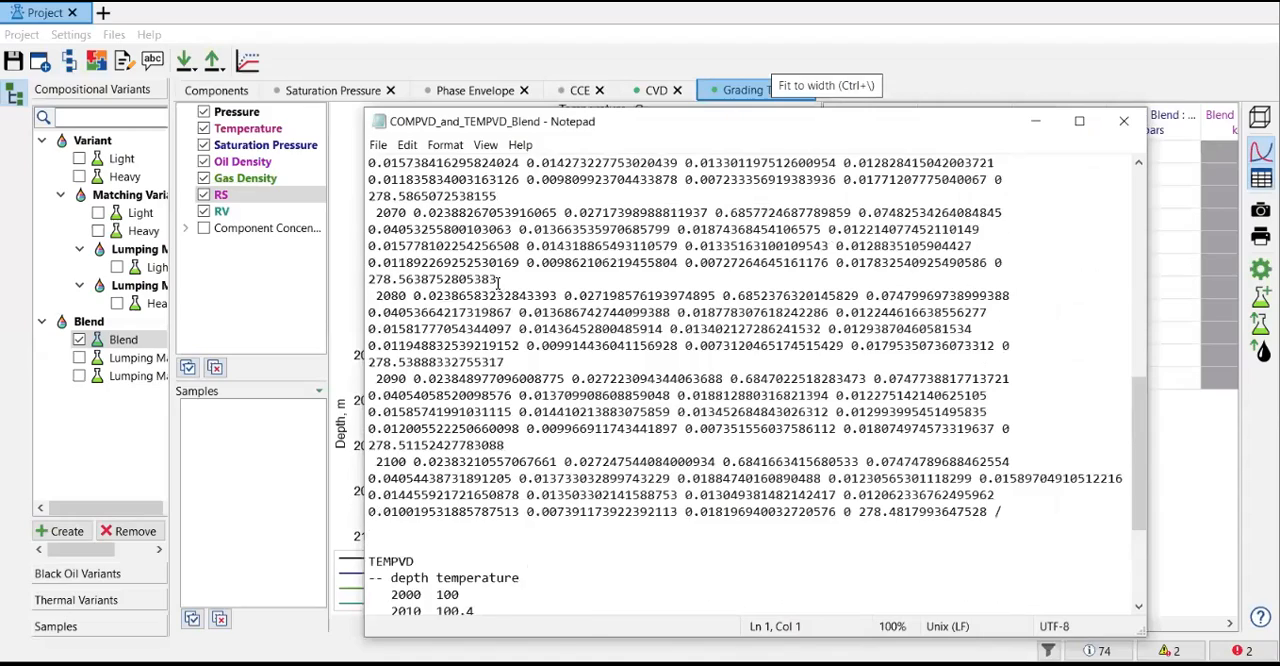
scroll(498, 283, up, 3)
scroll(498, 283, up, 9)
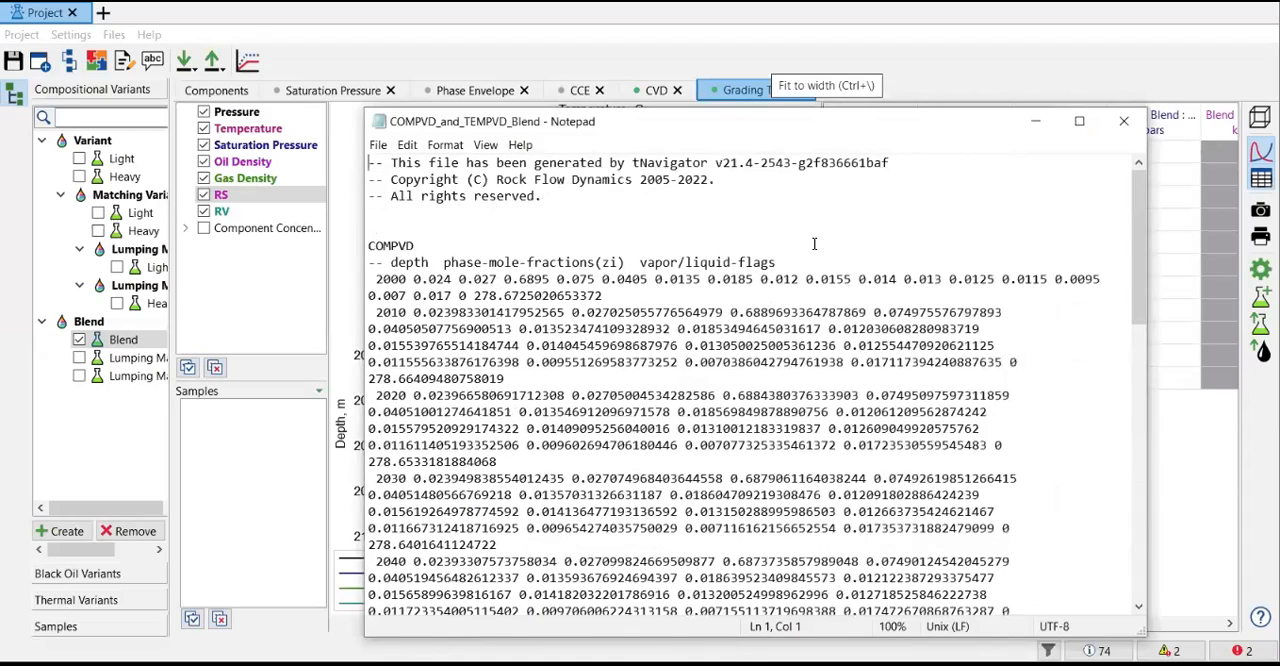
click(1124, 122)
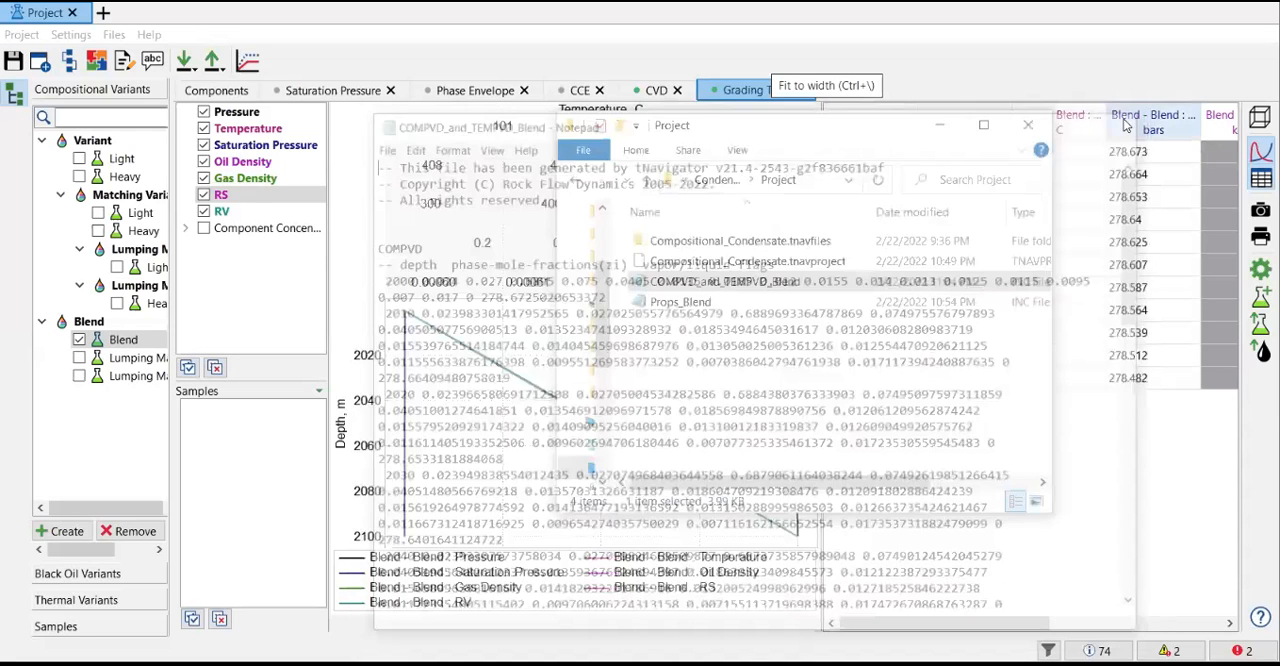
click(940, 126)
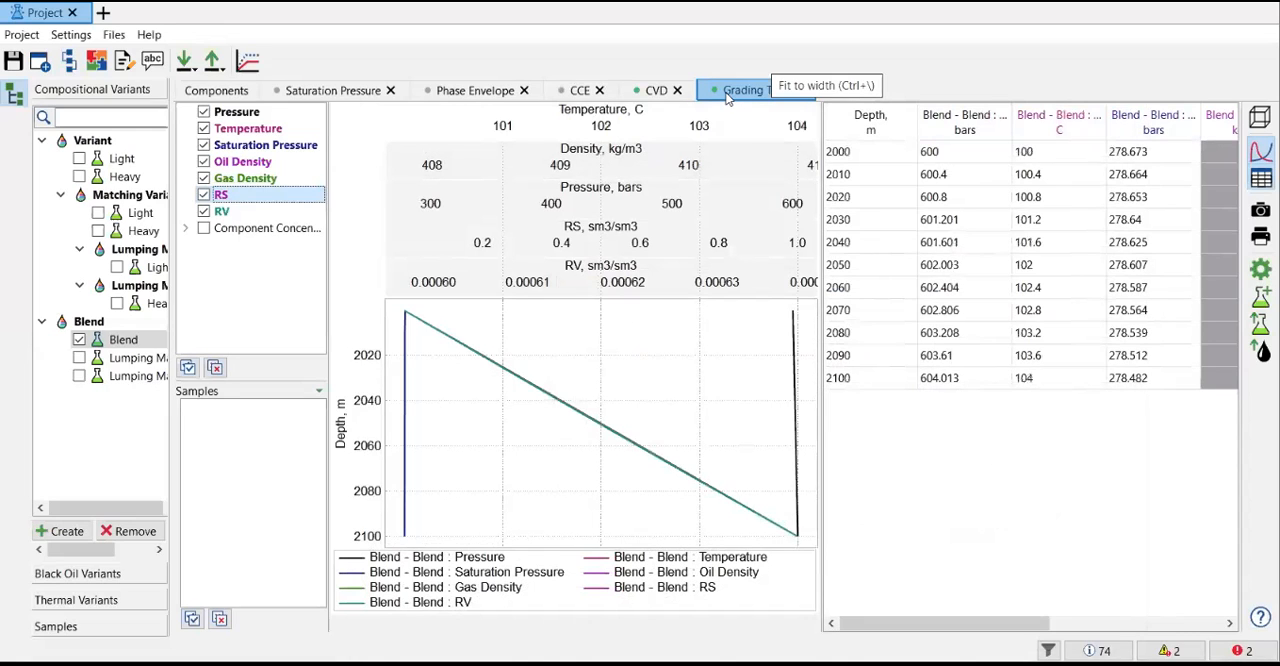
Step: Open the list of experiments and other calculations that can be added alongside the grading test
right_click(820, 102)
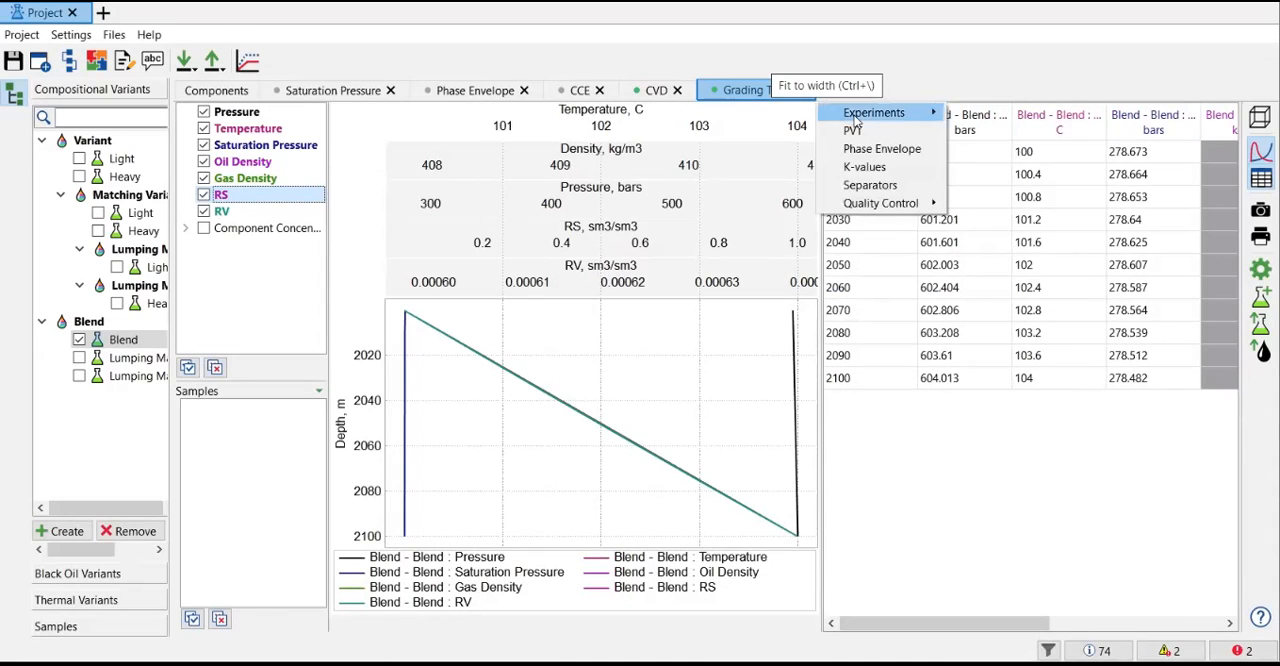
mouse_move(856, 118)
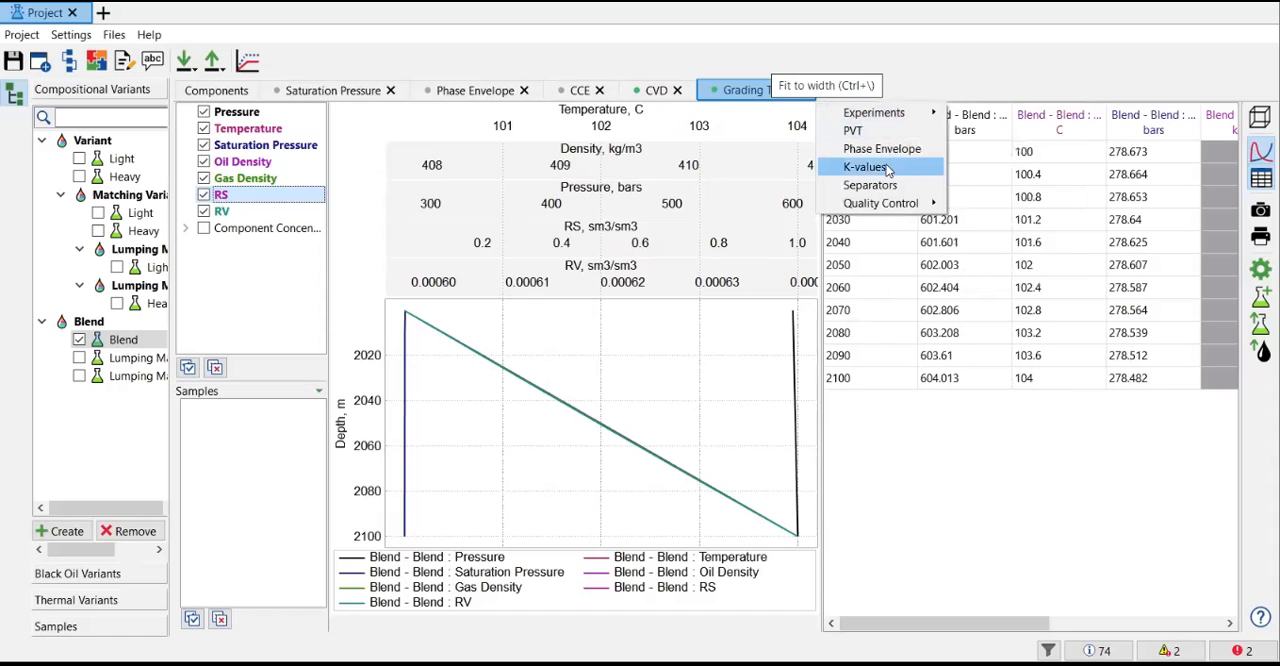